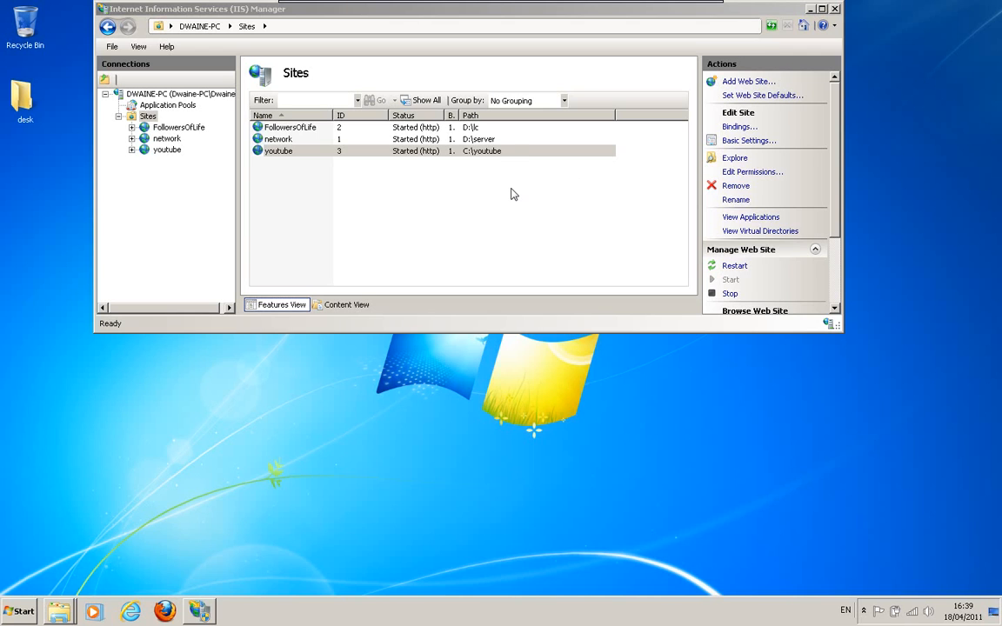
Step: Close IIS Manager and open Windows Firewall under System and Security in Control Panel
left_click(835, 9)
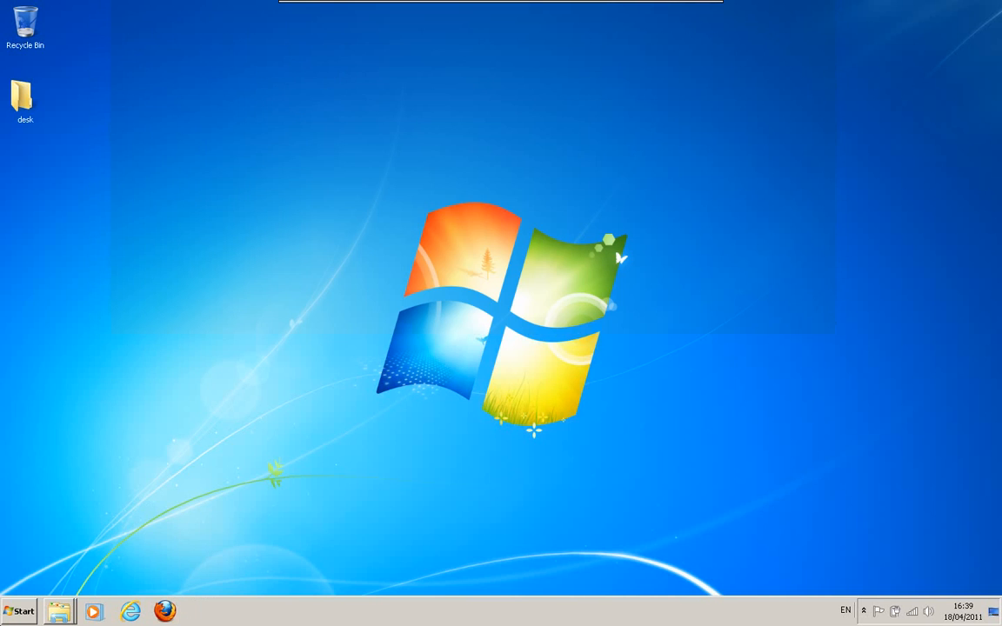
left_click(19, 616)
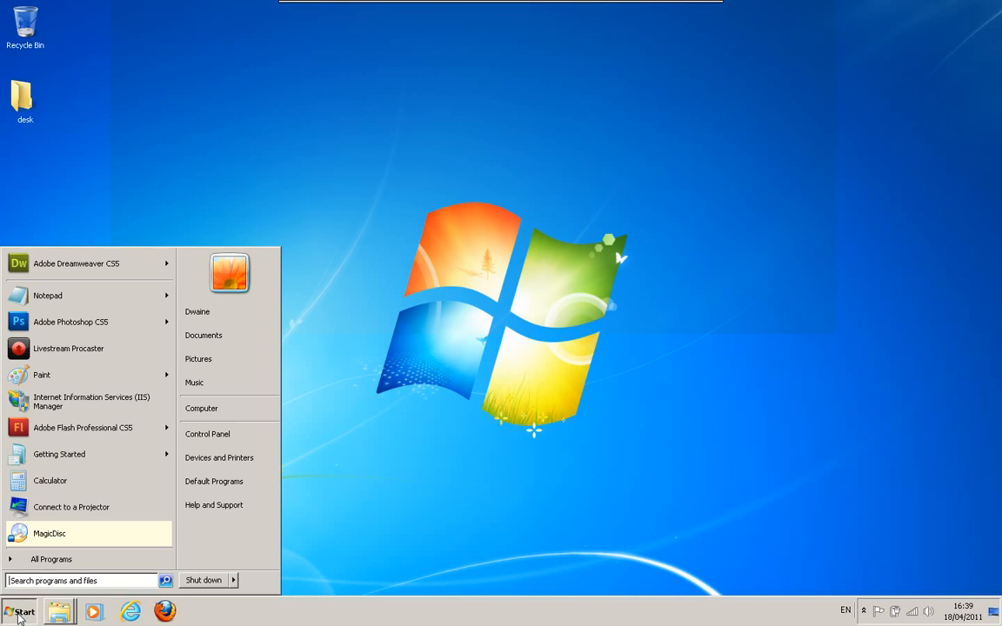
left_click(222, 440)
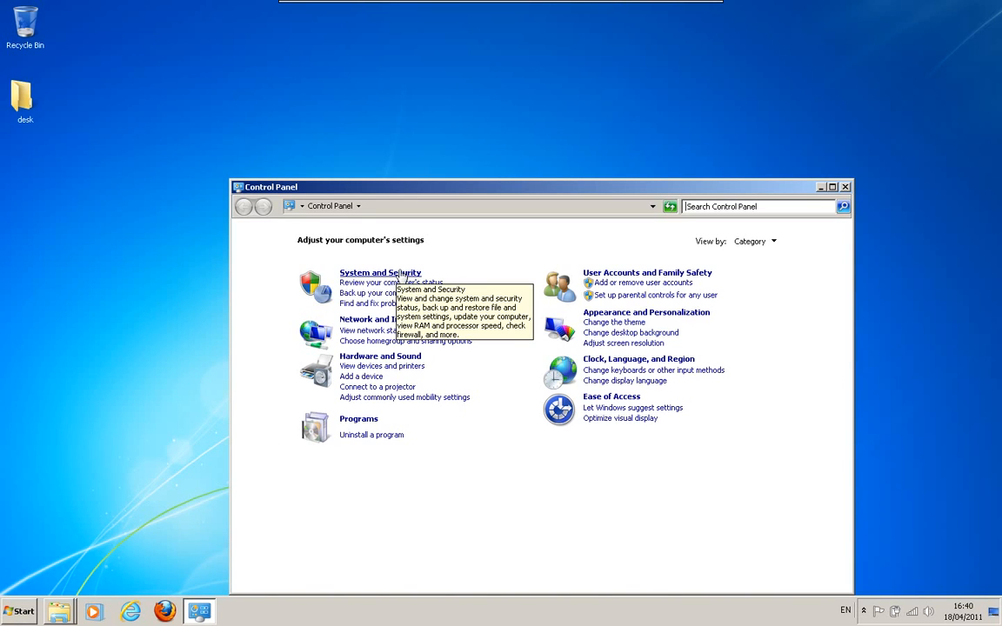
left_click(406, 275)
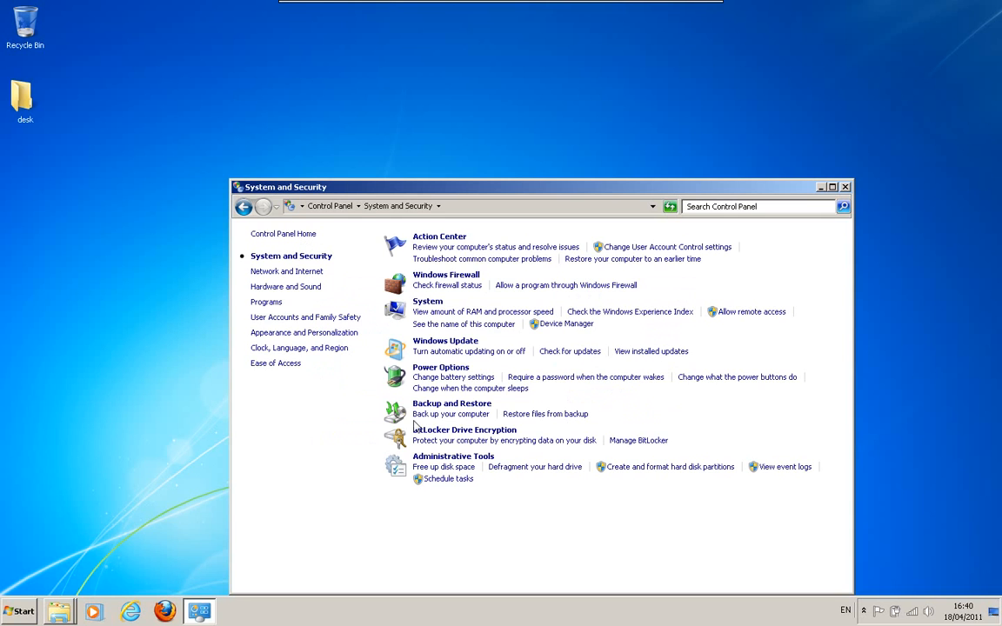
left_click(464, 283)
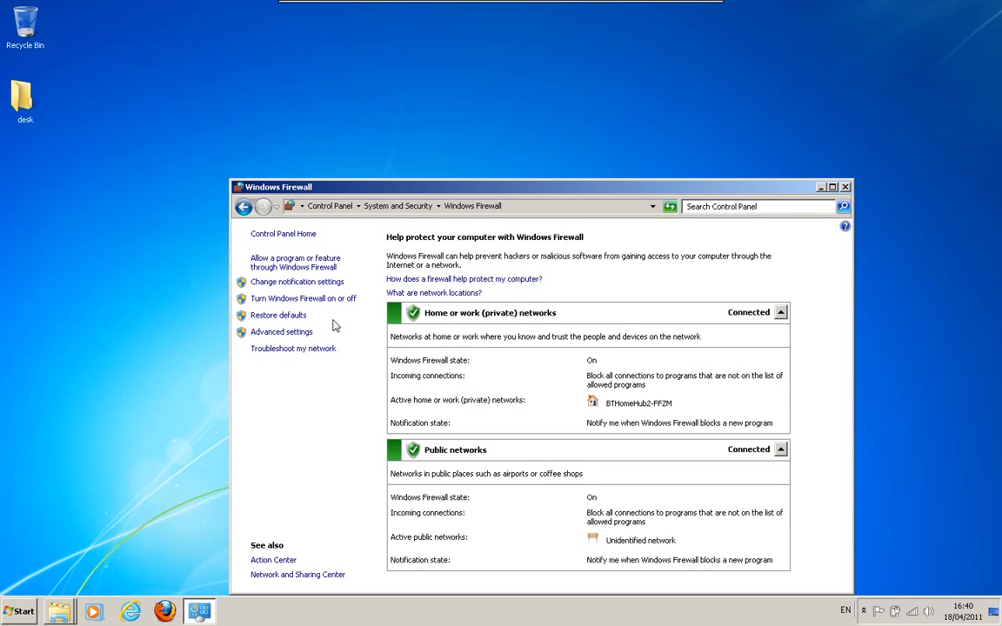
Step: Open the firewall's advanced settings and move the Windows Firewall with Advanced Security window to the middle of the desktop
left_click(297, 269)
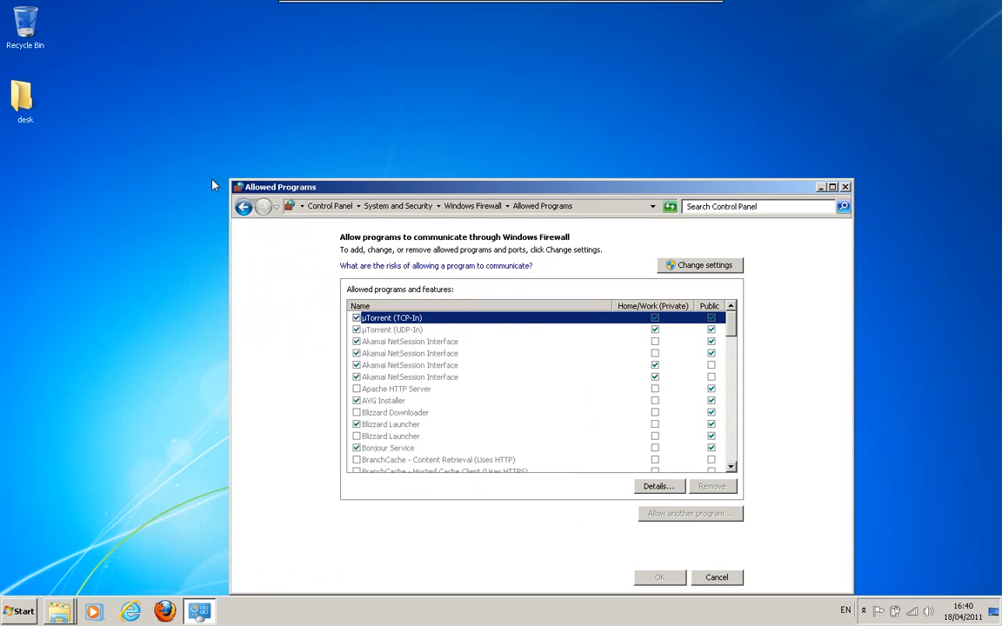
left_click(245, 207)
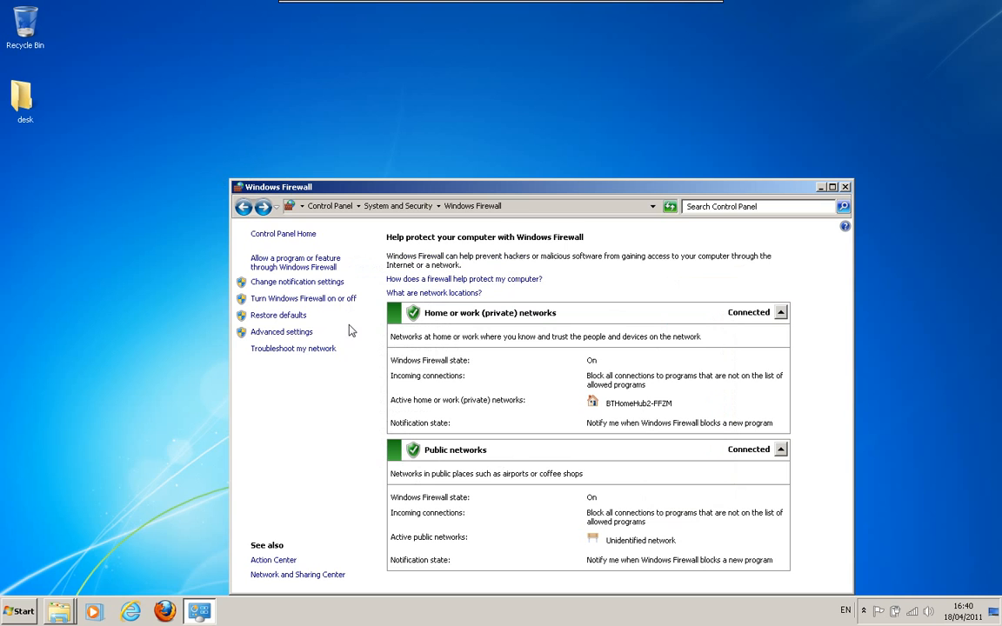
left_click(280, 335)
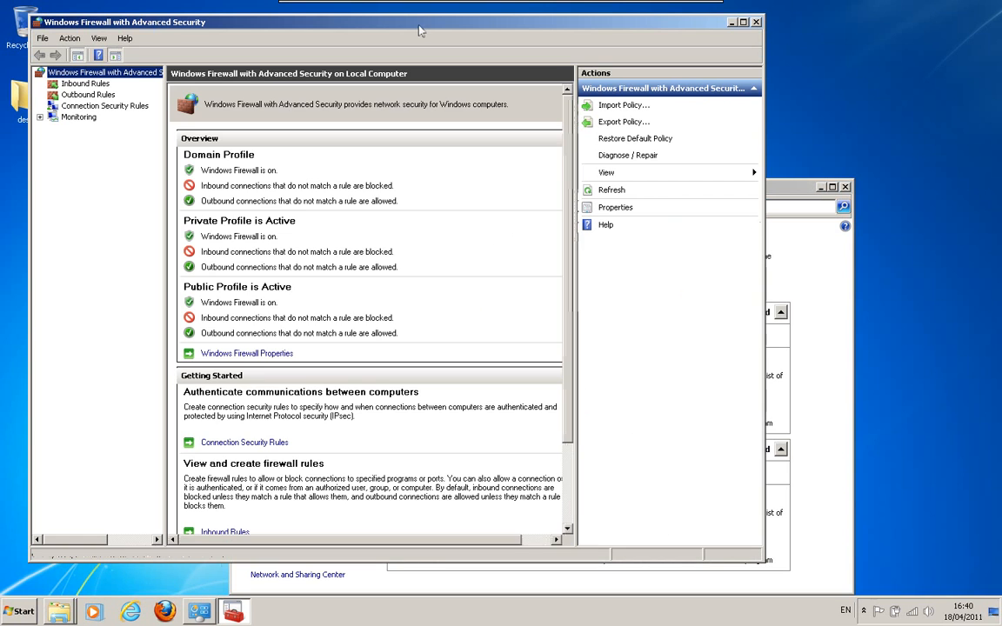
left_click_drag(418, 31, 550, 24)
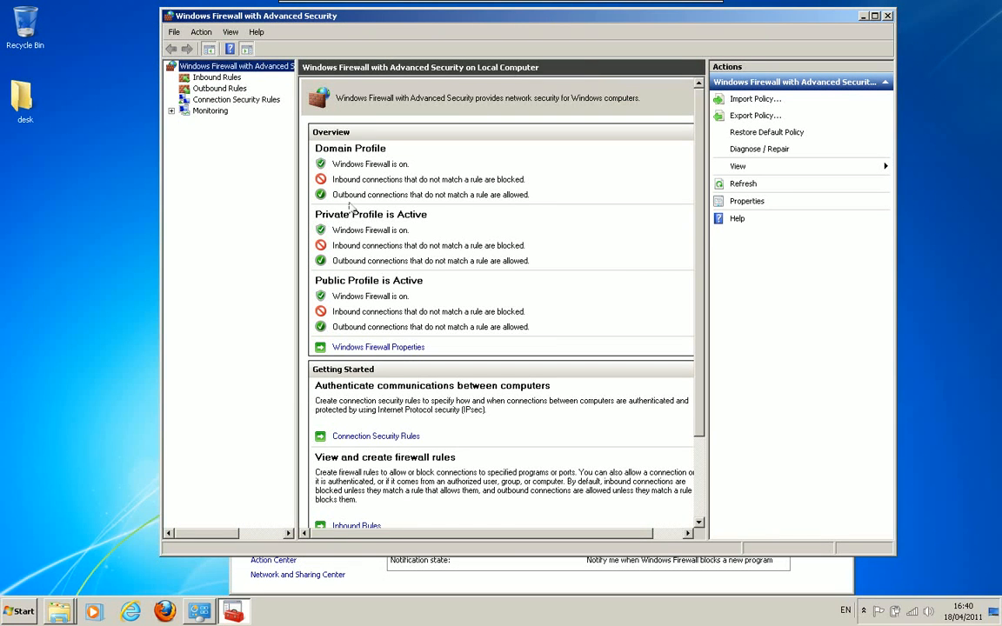
Step: Start a new inbound port rule for TCP with specific local port 90
left_click(217, 78)
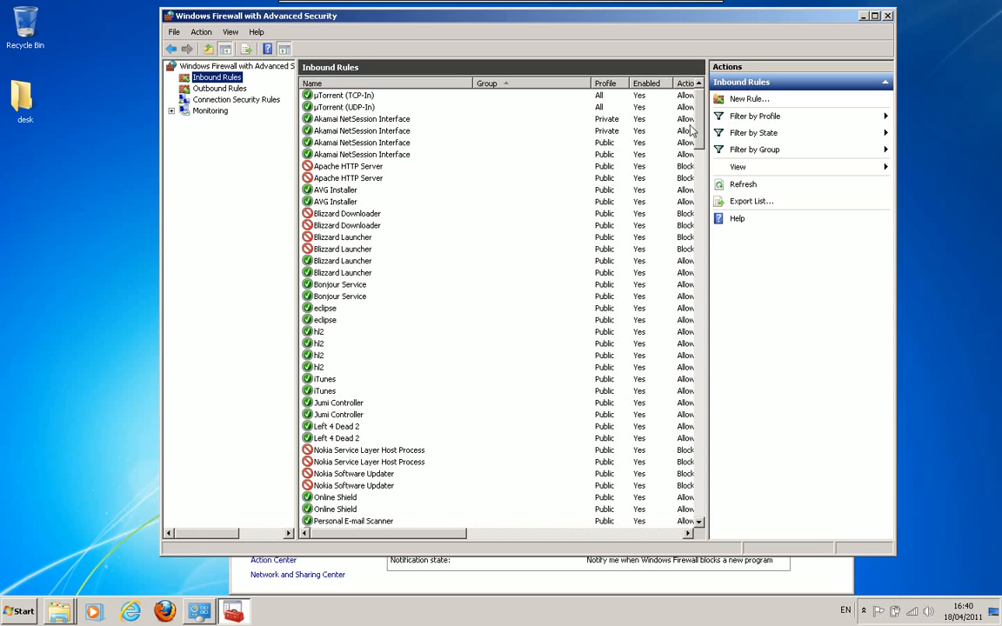
left_click(749, 100)
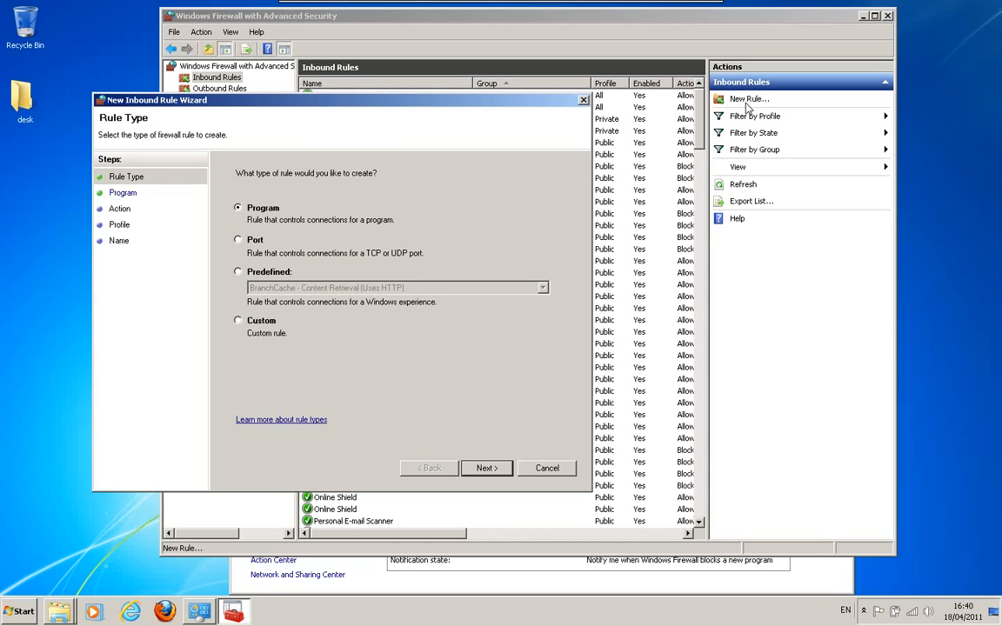
left_click(239, 240)
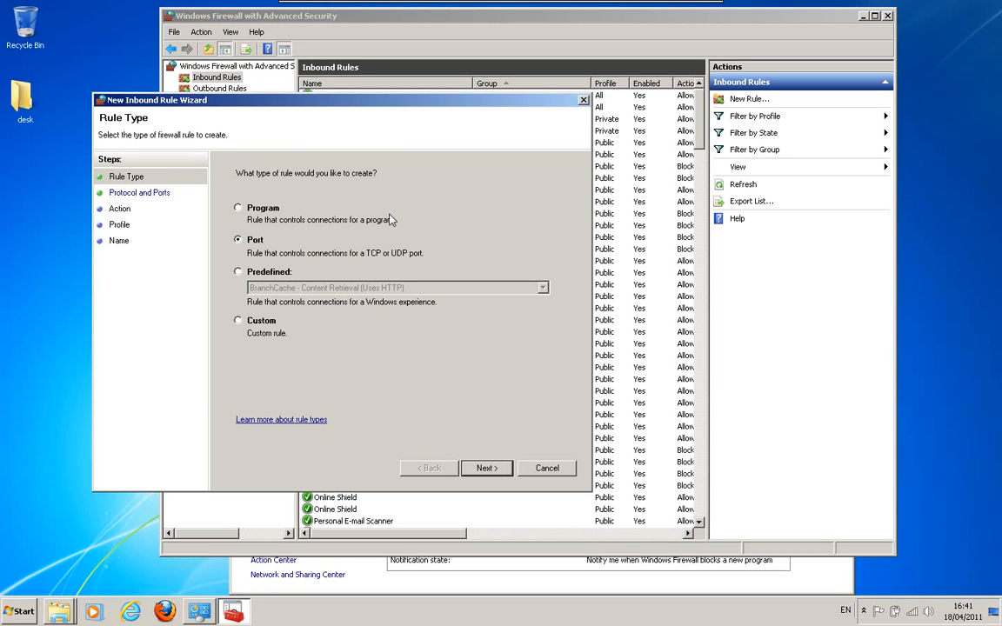
left_click(486, 472)
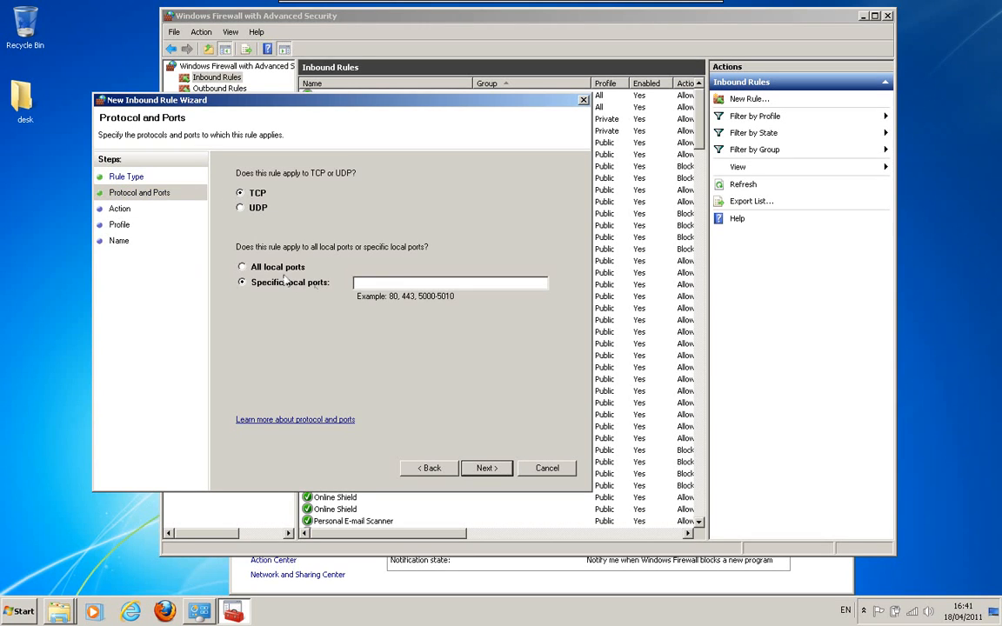
type("90")
left_click(485, 468)
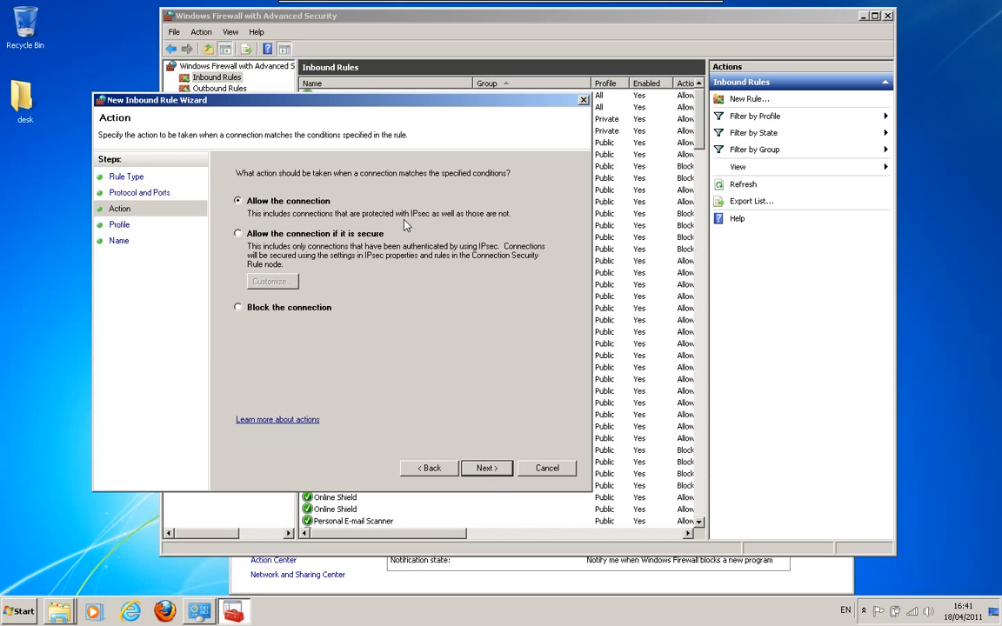
Step: Allow the connection for the Domain and Private profiles only, and create the inbound rule with the name youtube
left_click(486, 467)
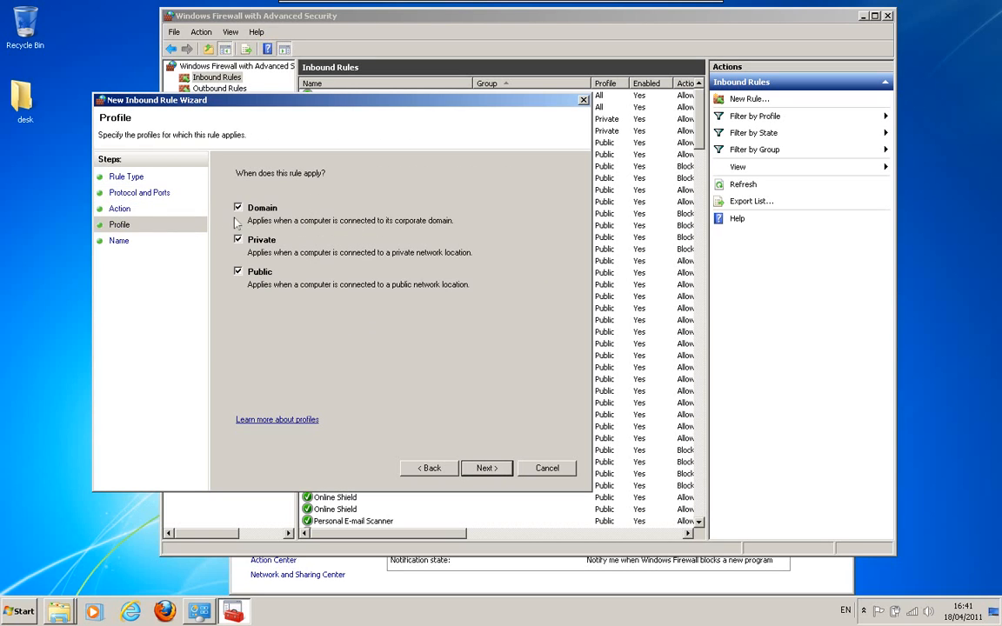
left_click(238, 272)
left_click(486, 468)
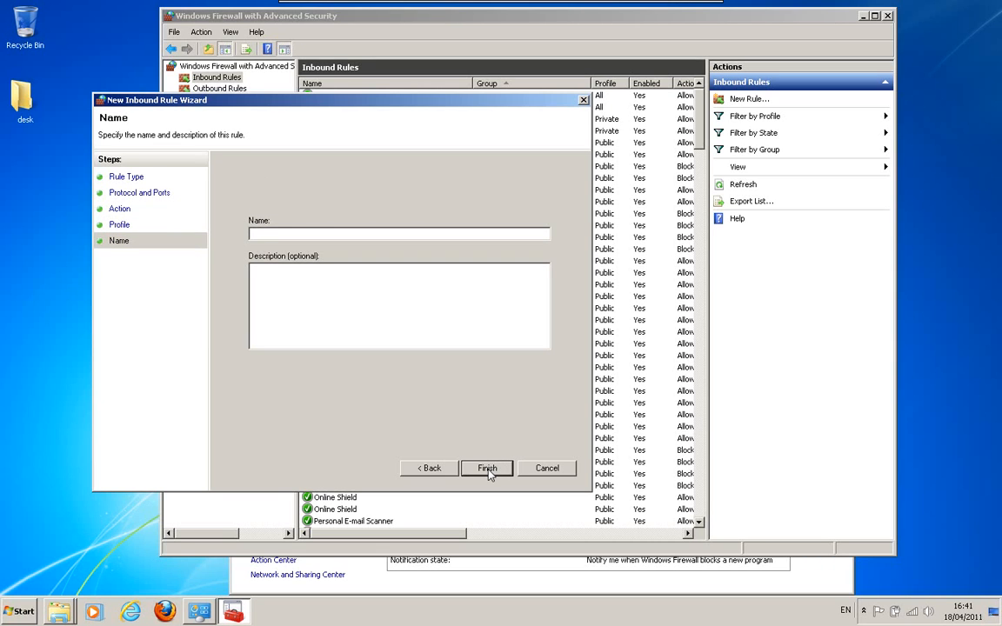
type("youtube")
left_click(485, 470)
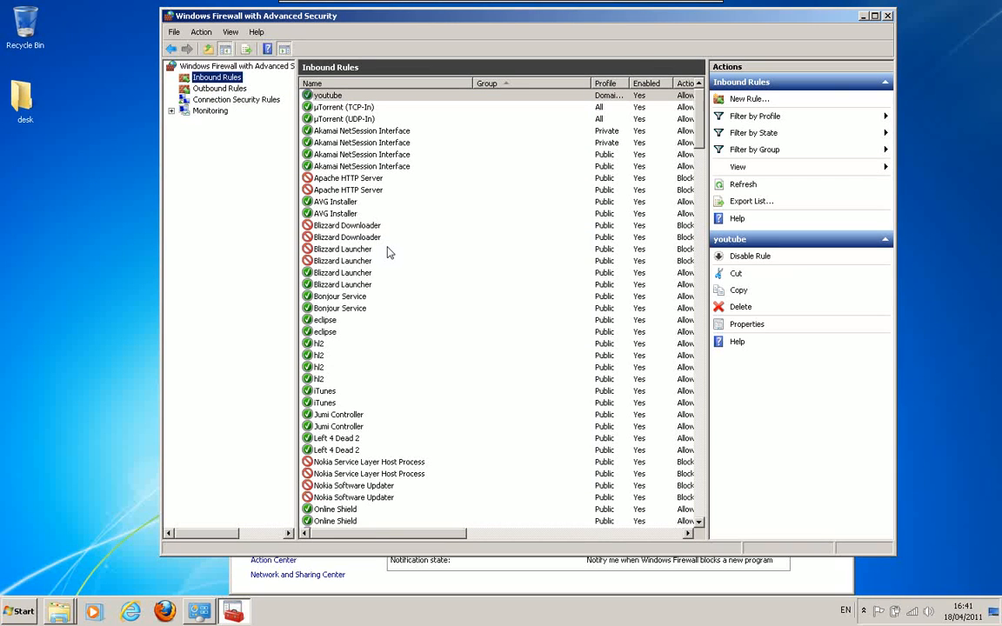
Step: Start a new outbound port rule for TCP with specific remote port 90
left_click(237, 90)
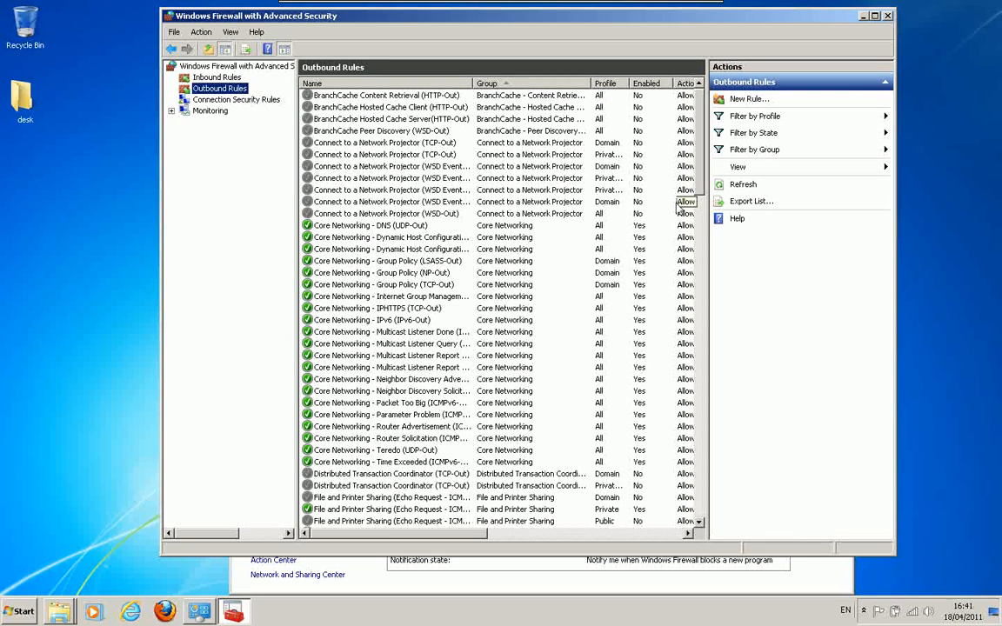
left_click(748, 99)
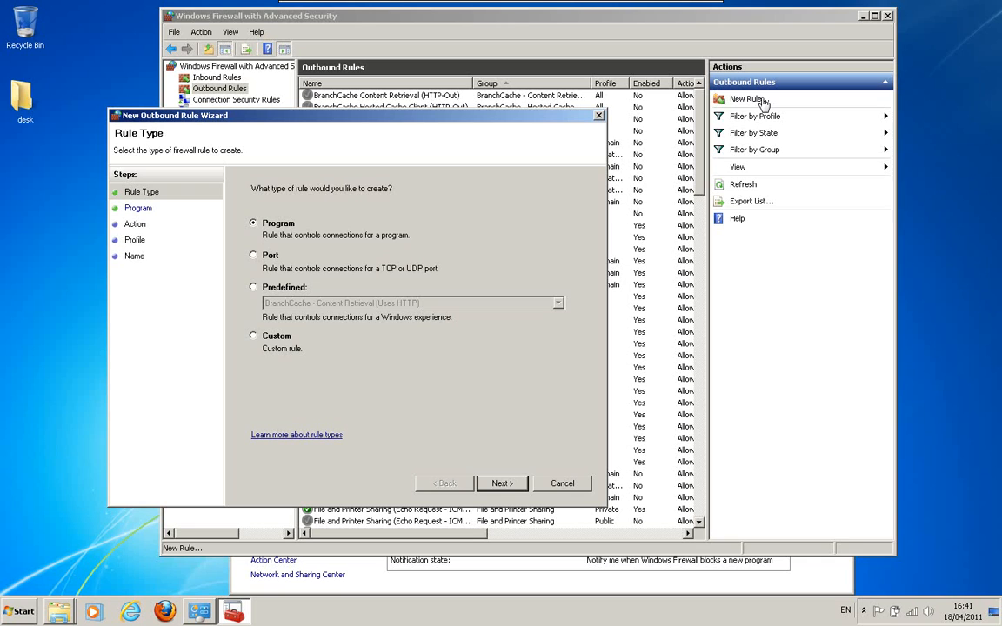
left_click(253, 255)
left_click(507, 489)
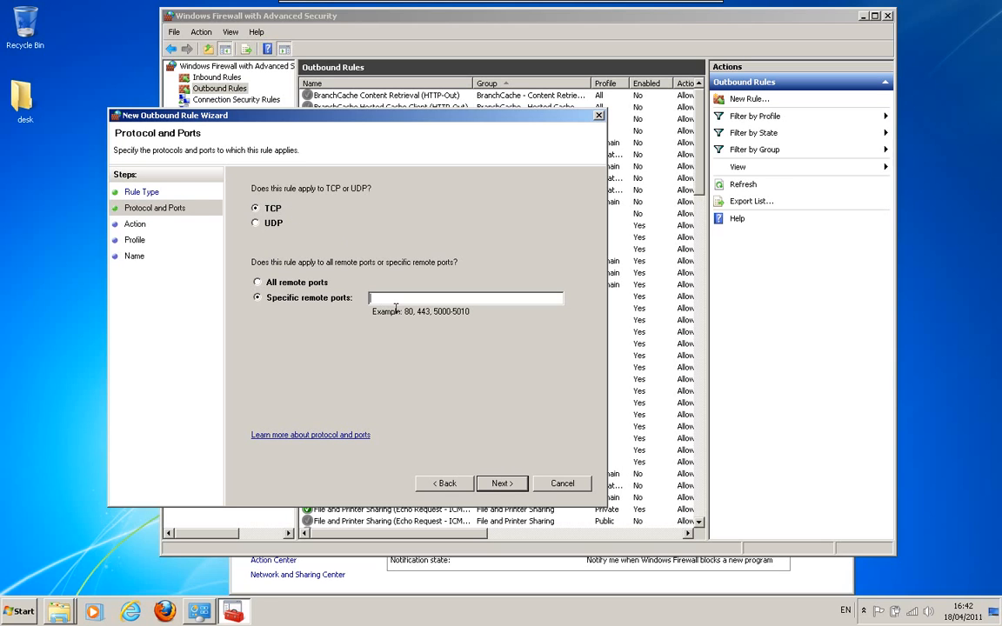
type("90")
left_click(487, 482)
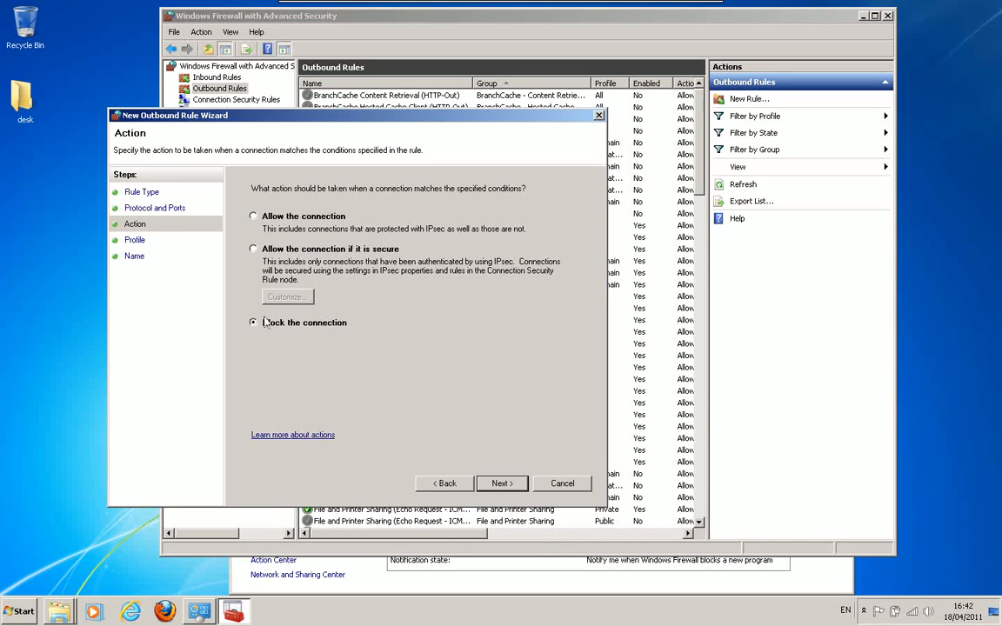
Step: Set the outbound rule to allow the connection and exclude the Public profile
left_click(254, 215)
left_click(502, 484)
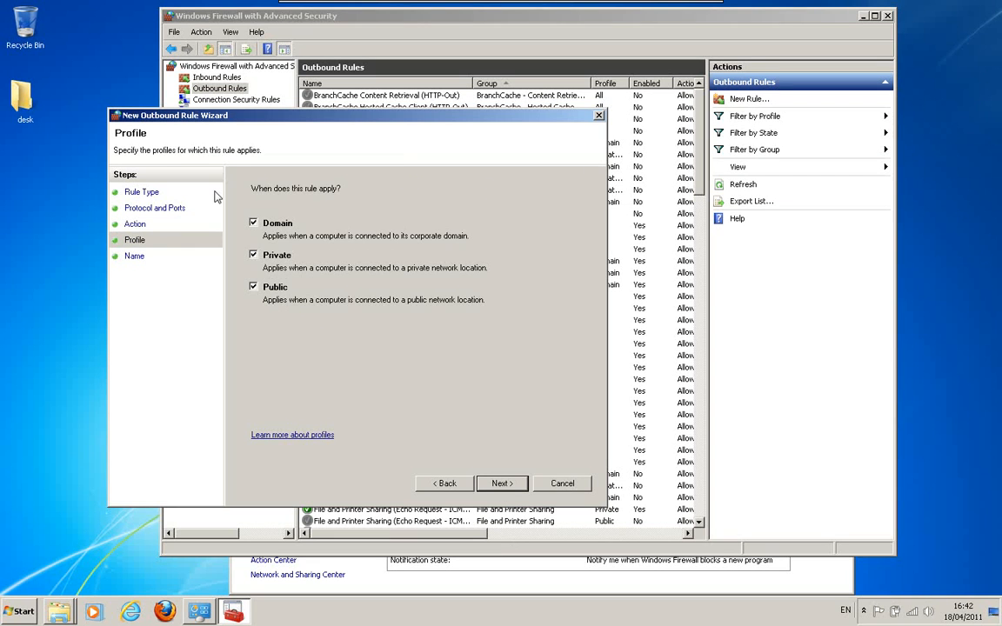
left_click(253, 288)
left_click(502, 487)
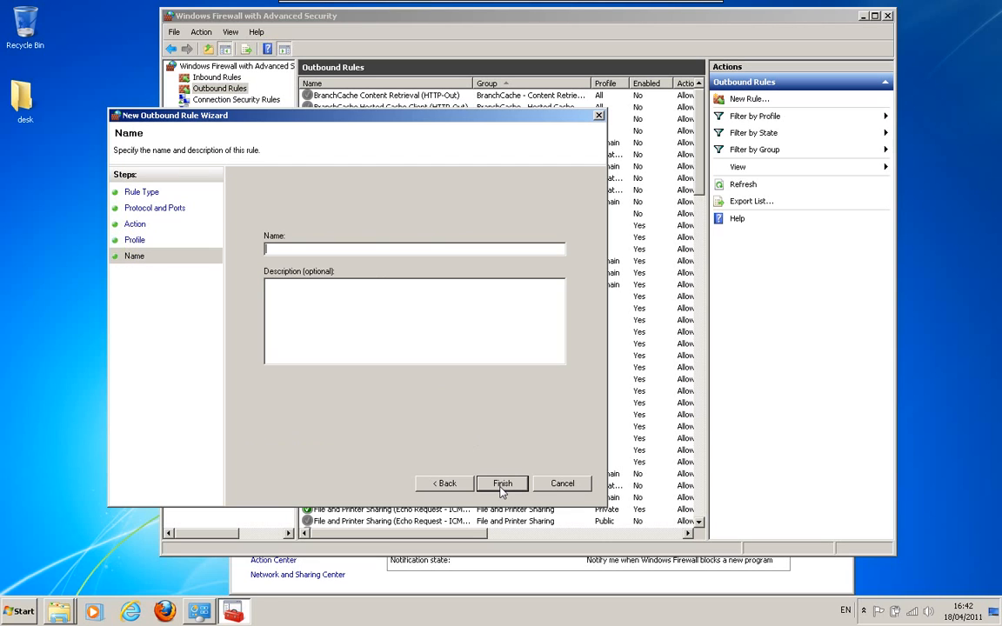
Step: Create the outbound rule with the name youtube and close the open firewall windows
type("youtube - out")
key("BackSpace")
key("BackSpace")
key("BackSpace")
key("BackSpace")
key("BackSpace")
left_click(499, 485)
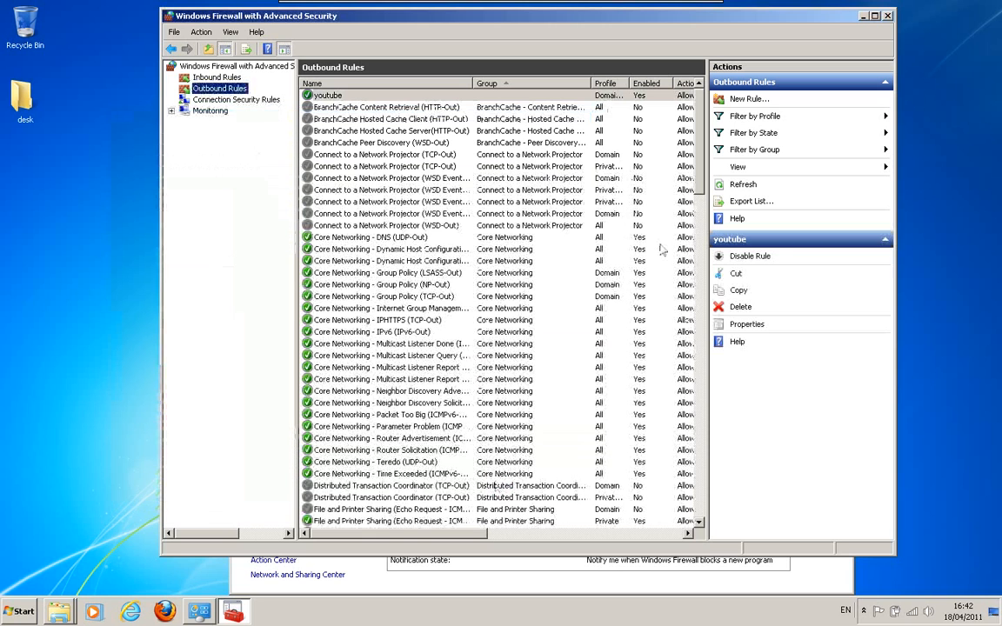
left_click(887, 16)
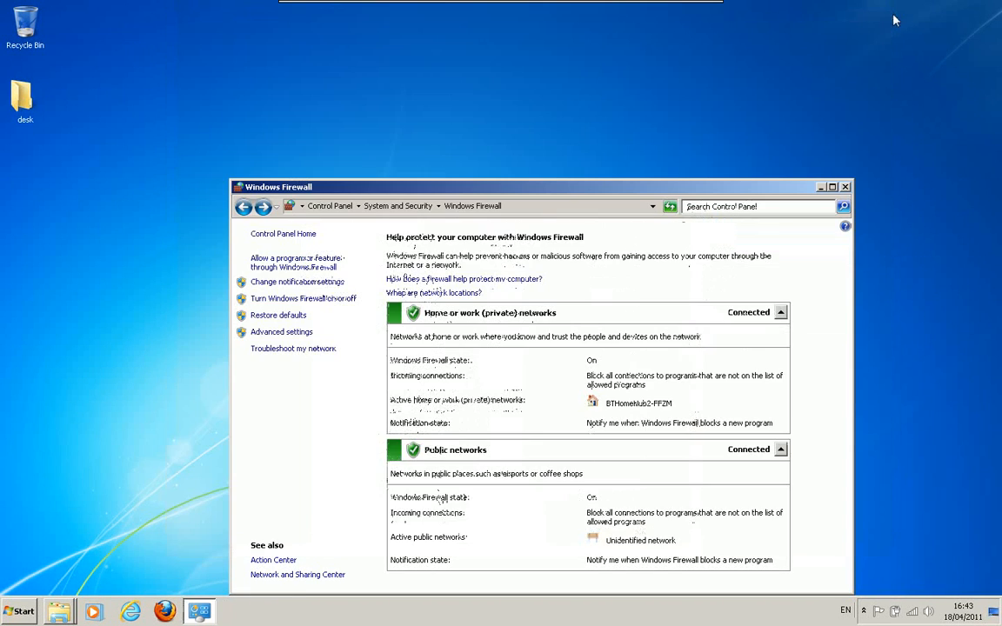
left_click(844, 186)
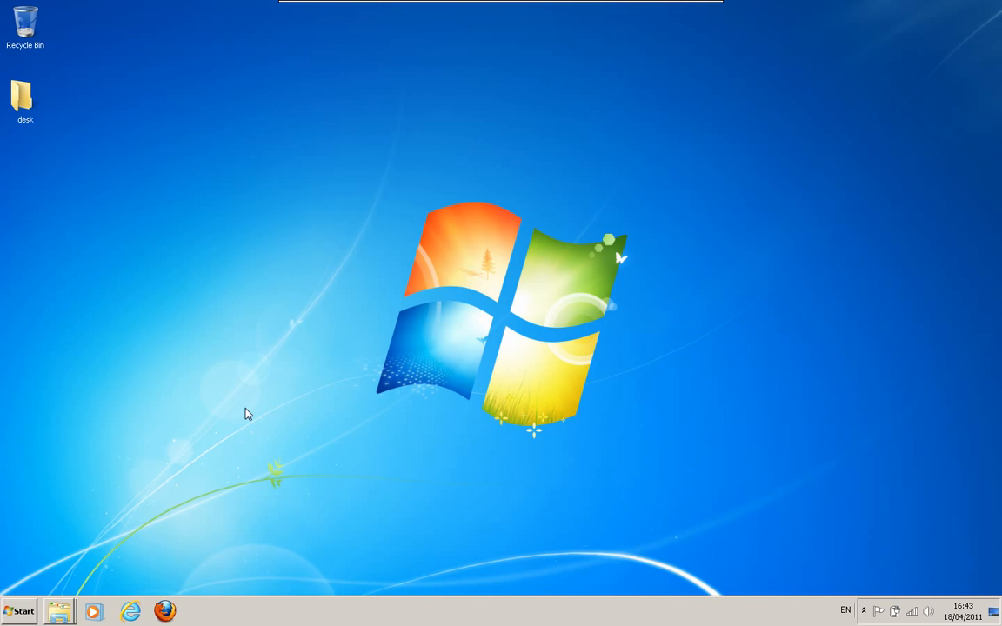
Step: Switch to Internet Explorer and load the router's manager page at 192.168.1.254
left_click(130, 611)
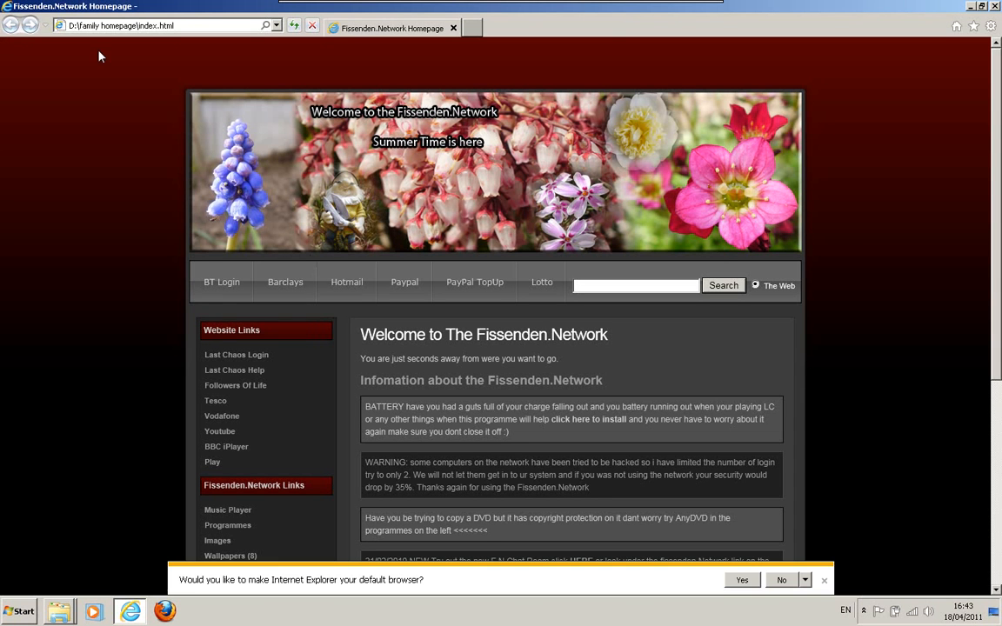
left_click(97, 27)
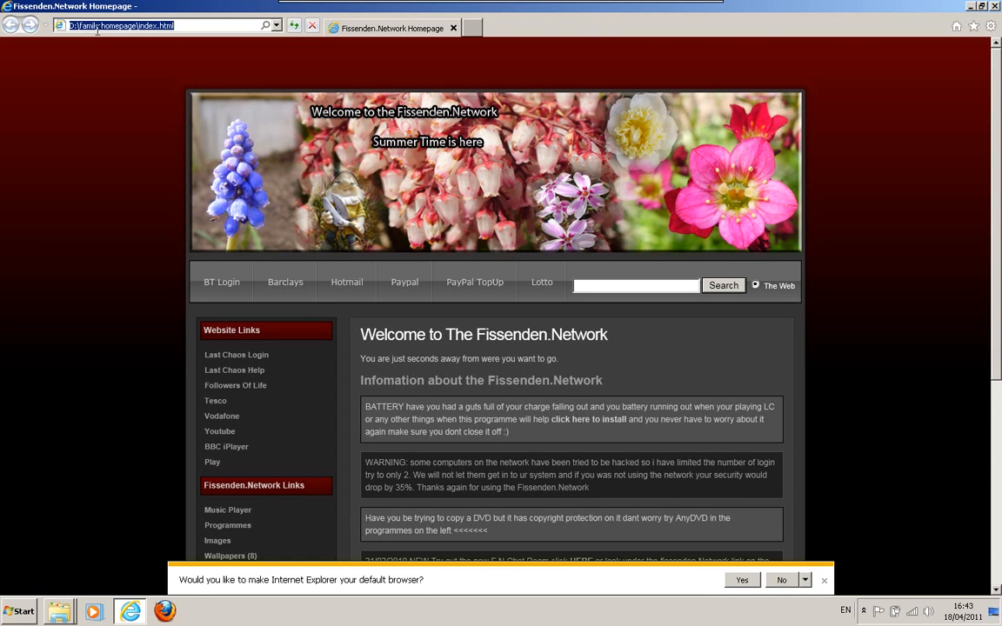
type("192")
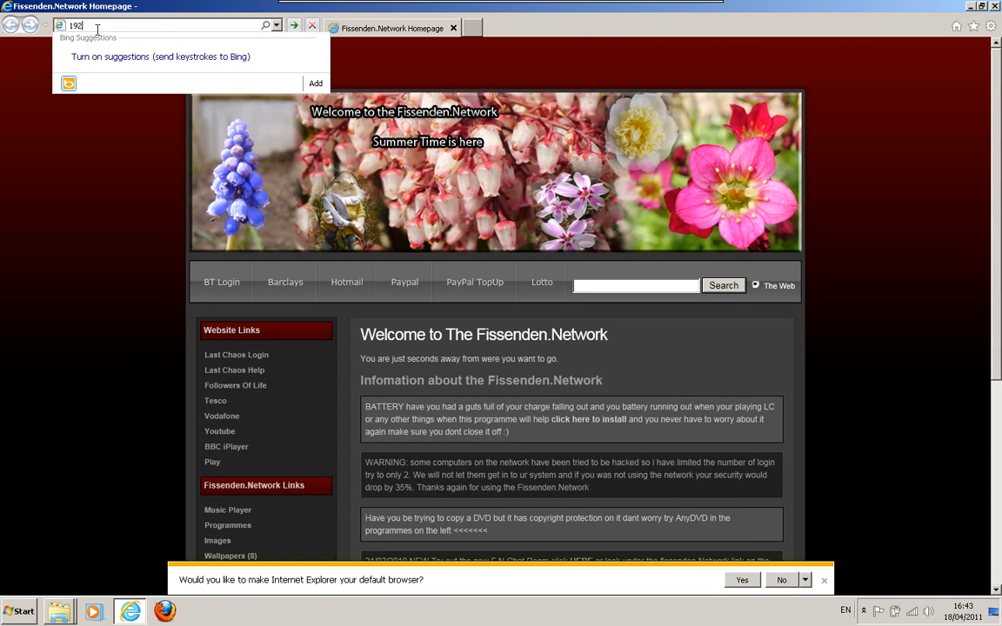
type(".168.1.245")
key("Return")
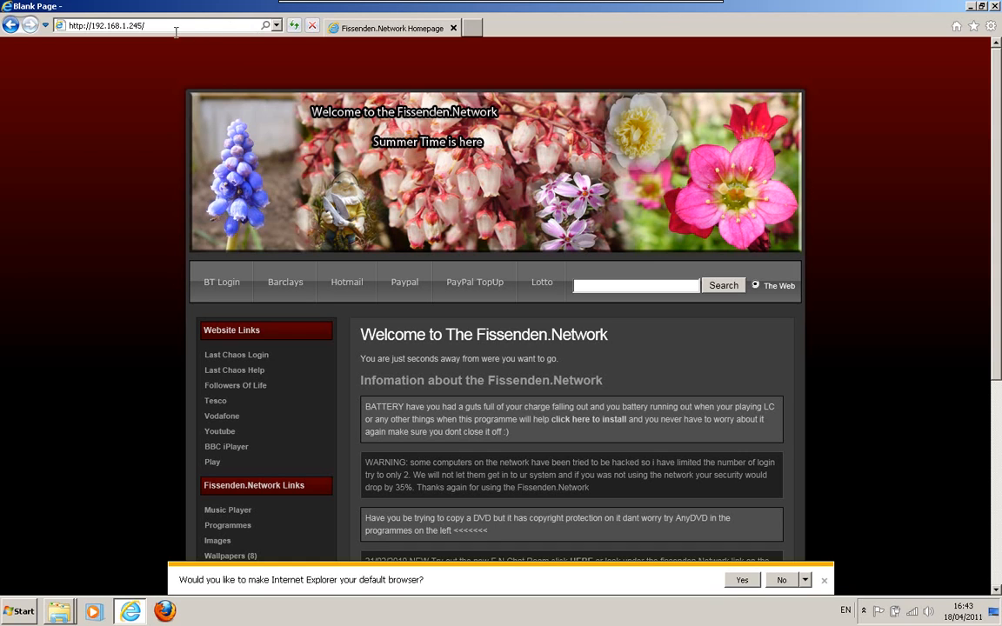
key("BackSpace")
key("BackSpace")
key("BackSpace")
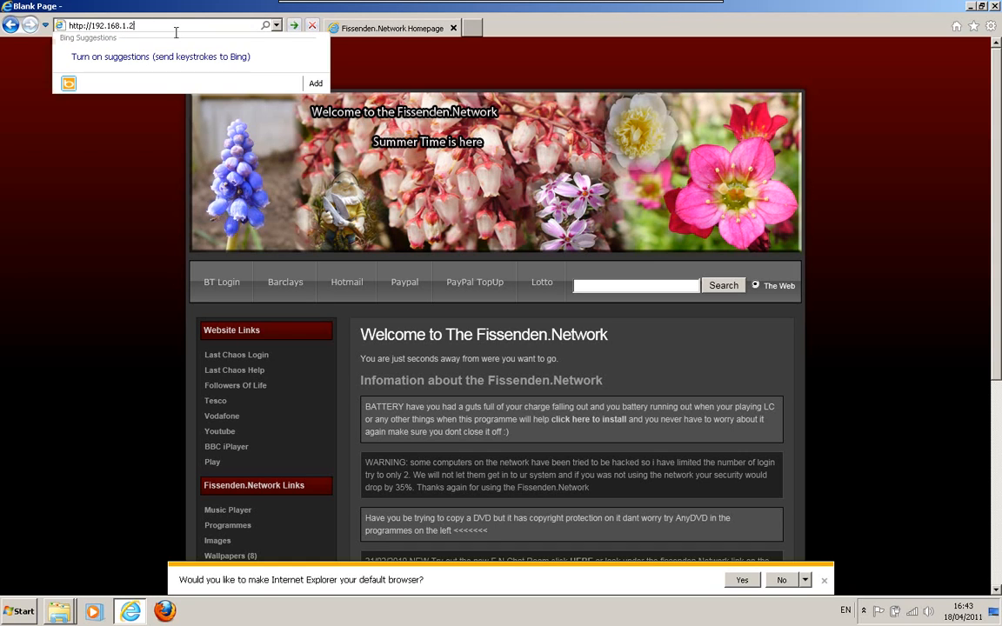
type("54")
key("Return")
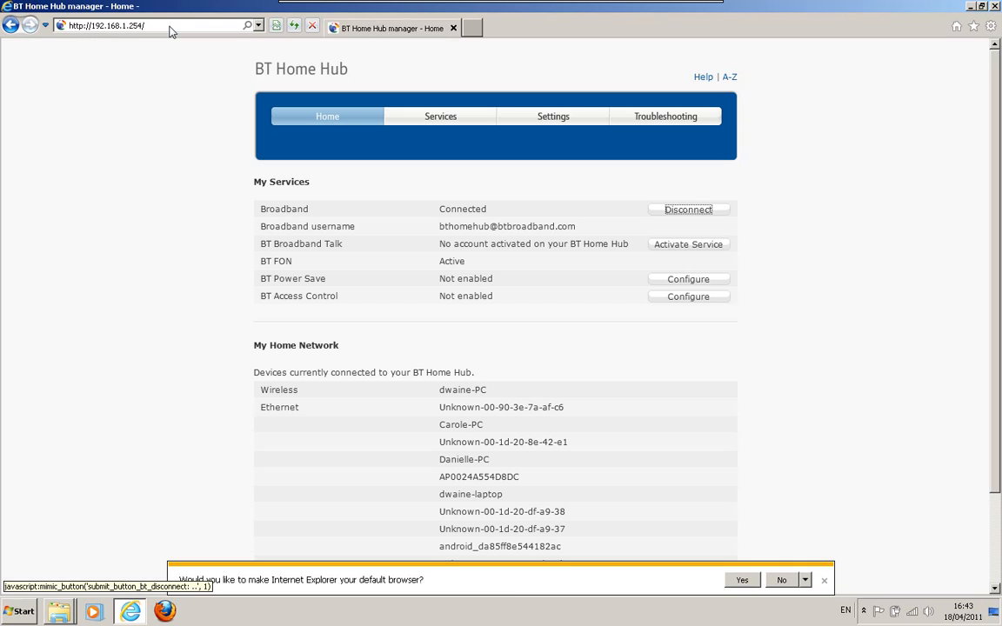
Step: Open the Settings section of the BT Home Hub manager
left_click_drag(138, 52, 81, 54)
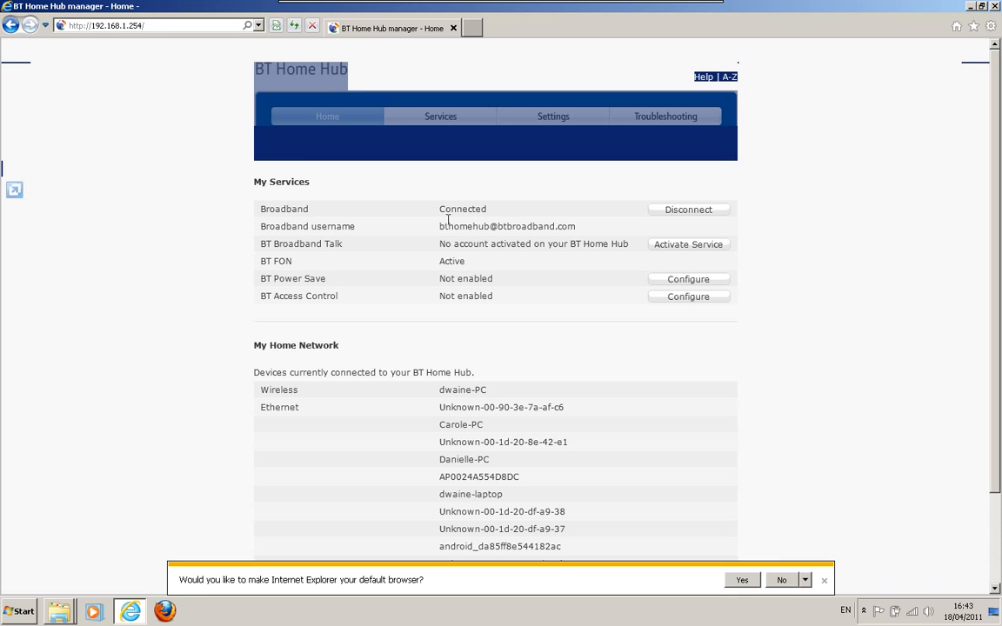
left_click(372, 184)
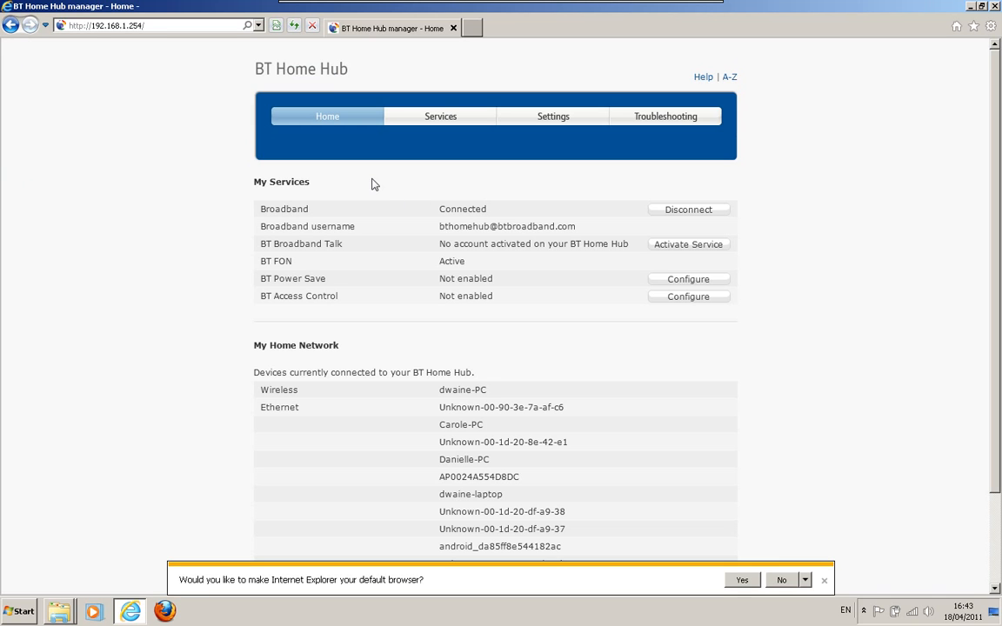
left_click(557, 118)
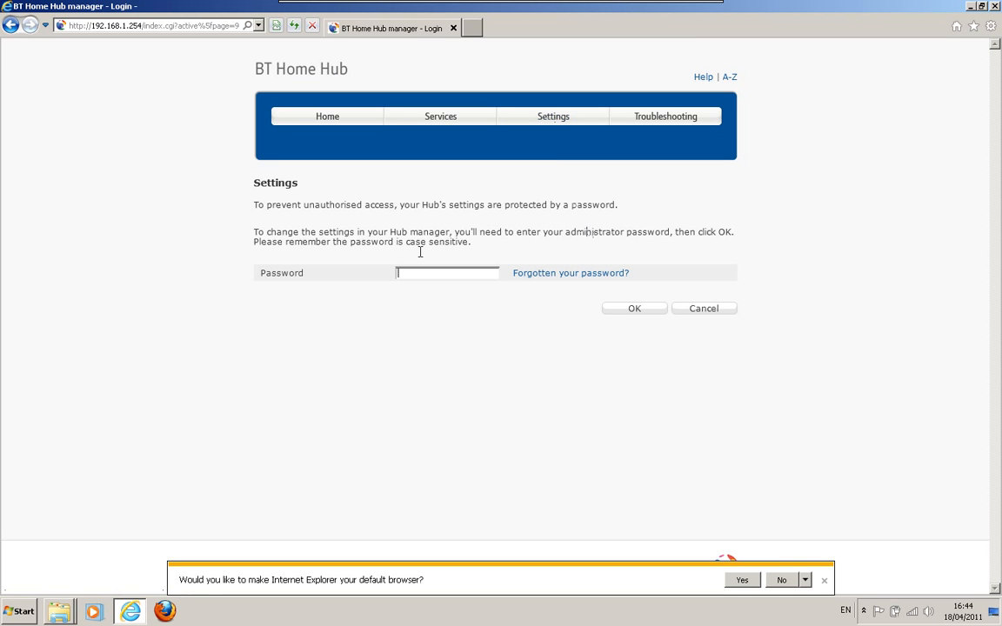
Step: Log in with the router's administrator password and continue to the Advanced Settings
type("•••••••")
left_click(652, 313)
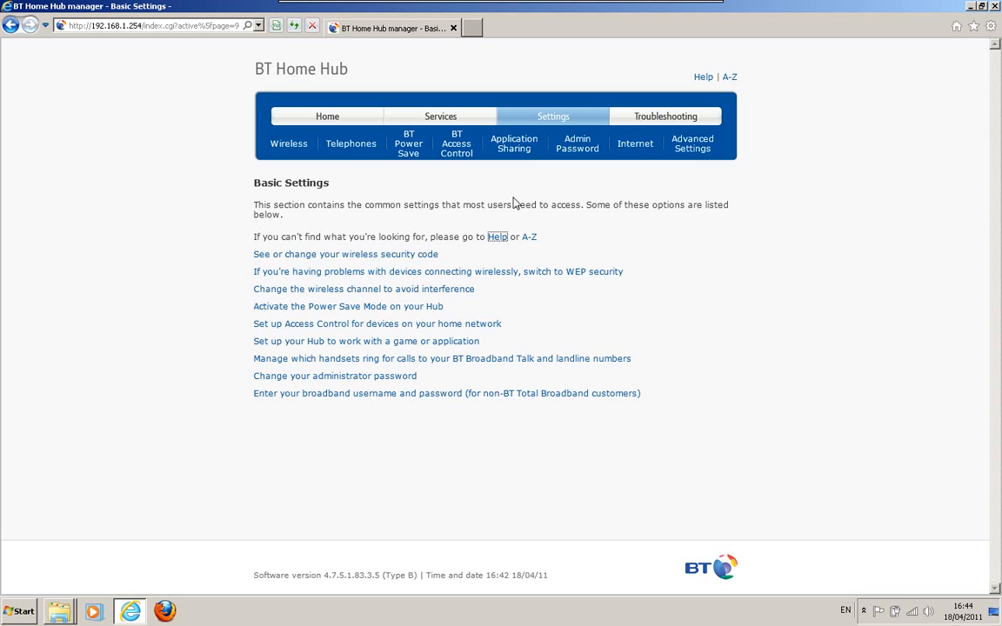
left_click(709, 149)
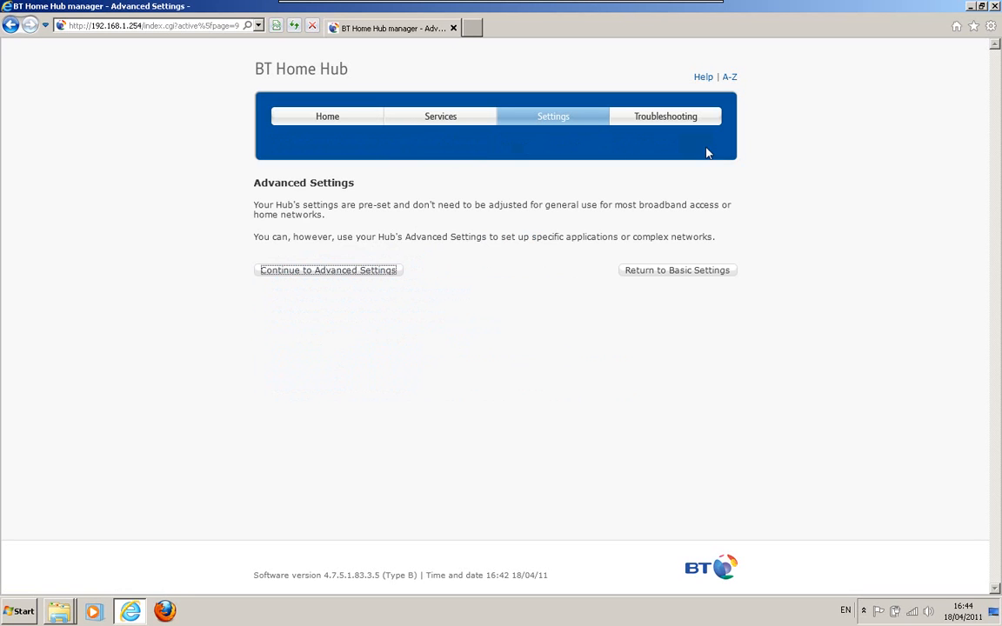
left_click(355, 279)
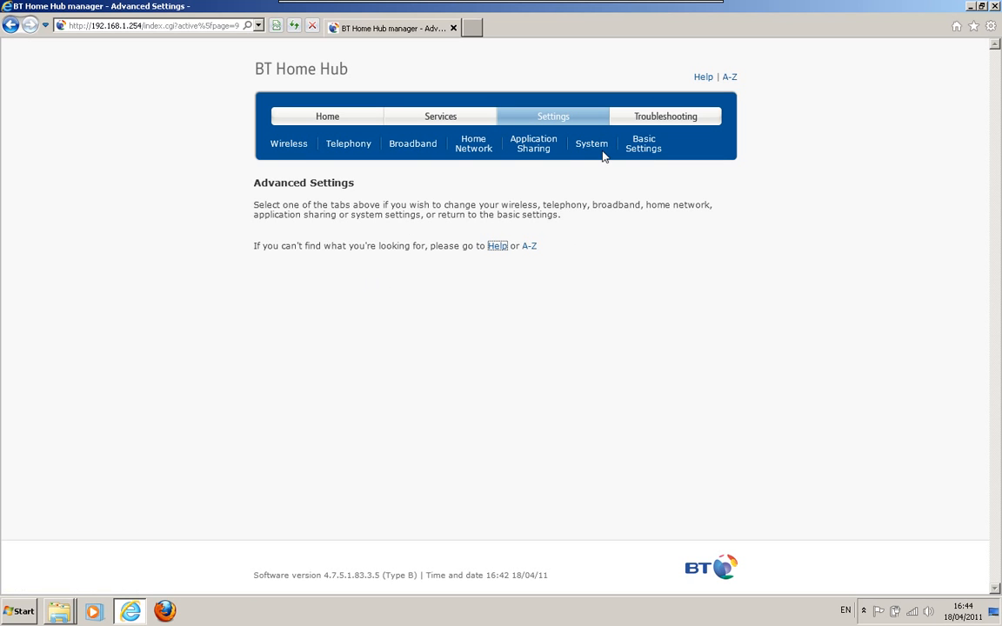
Step: Add a user-defined application named youtube1 under Application Sharing's supported applications, without copying an existing one
left_click(548, 148)
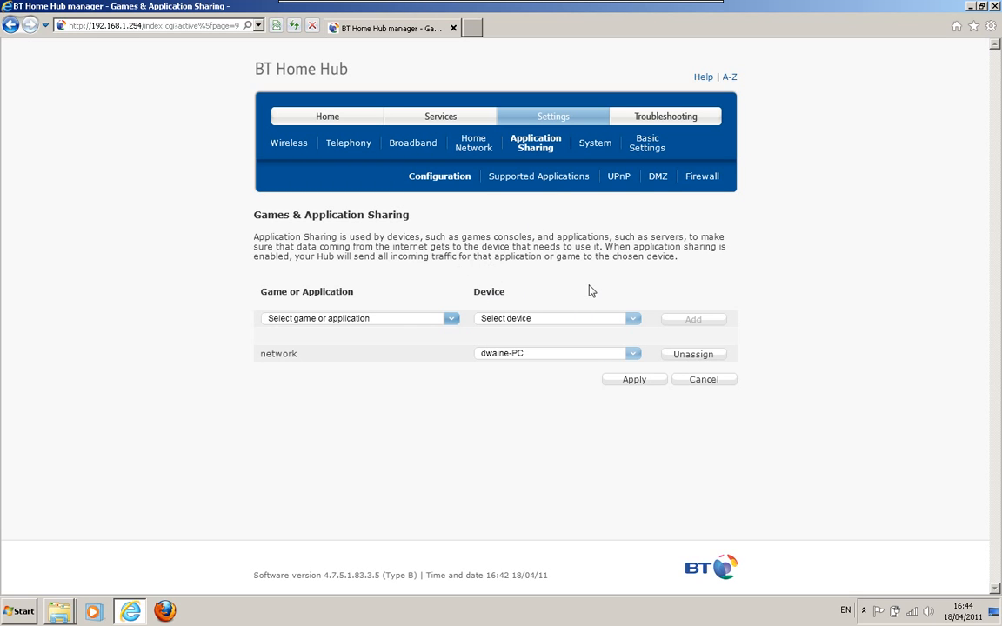
left_click(550, 180)
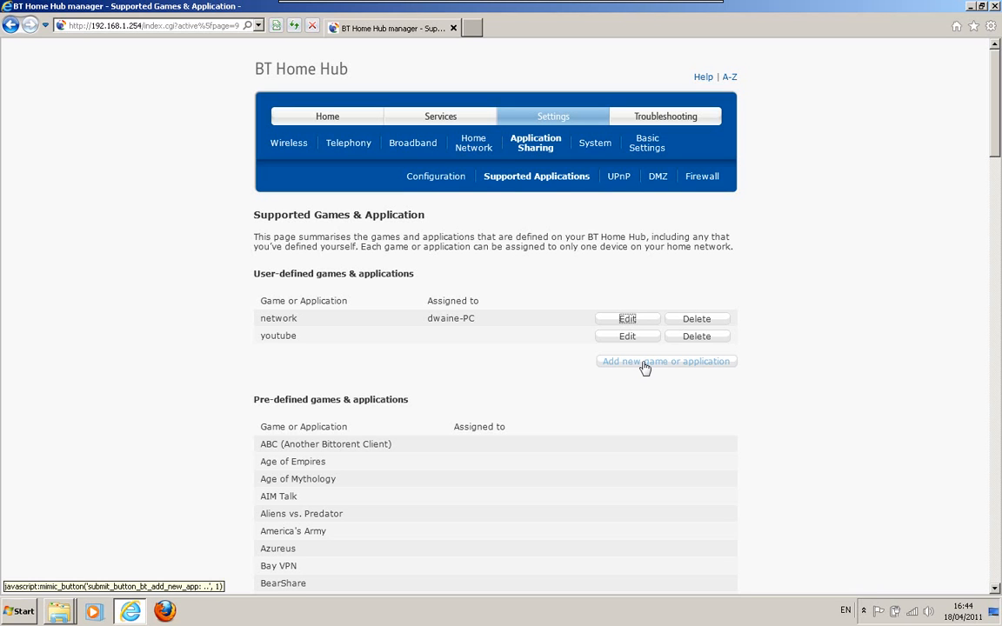
left_click(694, 363)
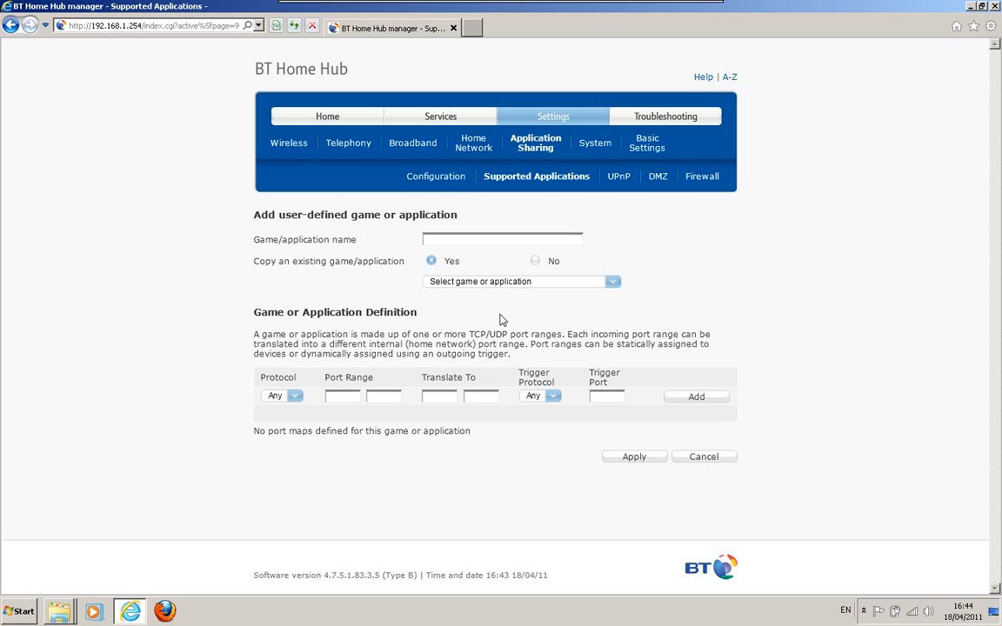
type("youtube1")
left_click(536, 262)
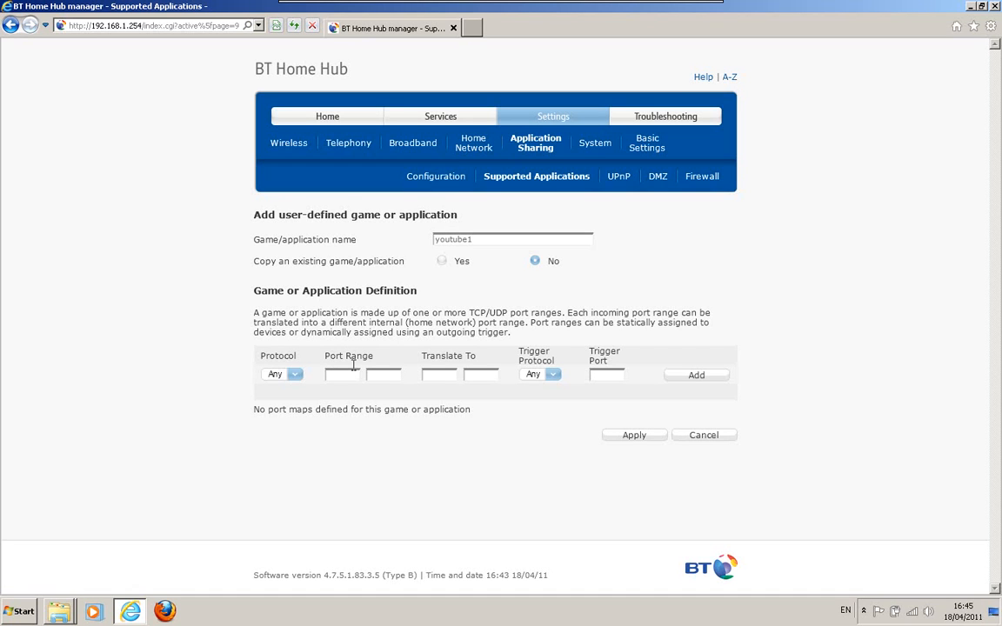
Step: Set the port map's protocol to TCP, its starting port to 90 and its translated port range to 90
left_click(296, 375)
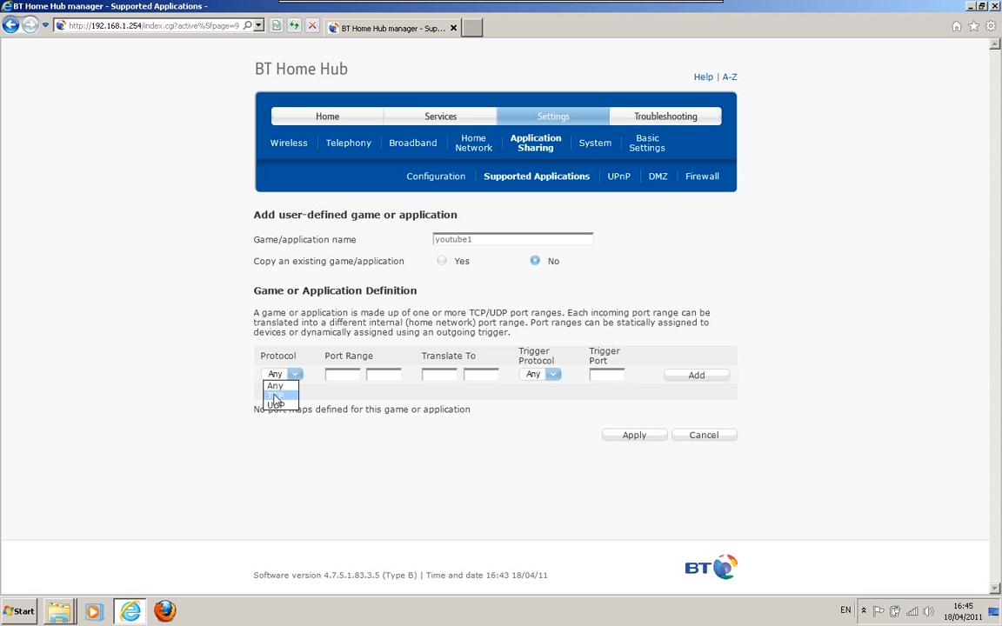
left_click(275, 396)
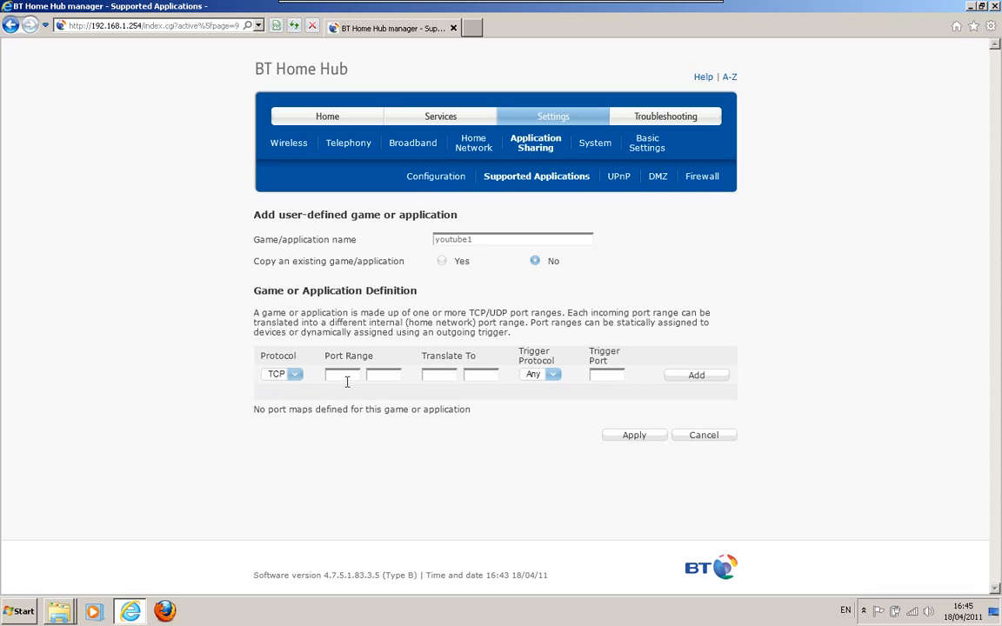
left_click(347, 381)
type("90")
key("Tab")
key("Tab")
type("90")
key("Tab")
type("90")
Step: Try 100 as both the start and the end of the incoming port range
double_click(384, 375)
type("100")
left_click_drag(340, 378, 292, 374)
type("100")
Step: Set both ends of the incoming port range to 90 and save the youtube1 definition with this port map
key("Tab")
type("90")
left_click_drag(350, 377, 301, 377)
type("90-")
key("BackSpace")
left_click(555, 380)
left_click(696, 376)
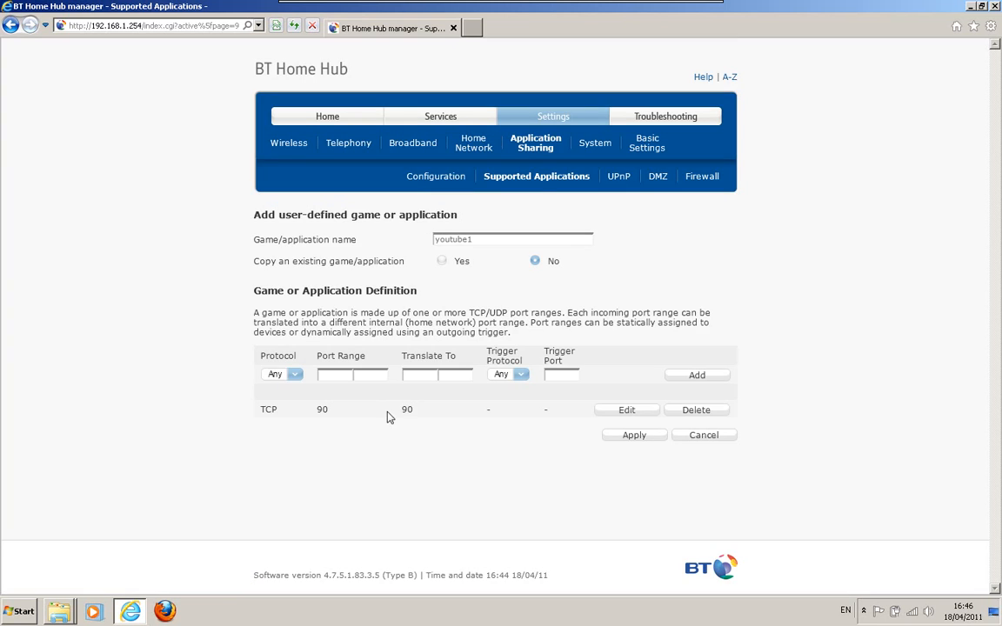
left_click(638, 436)
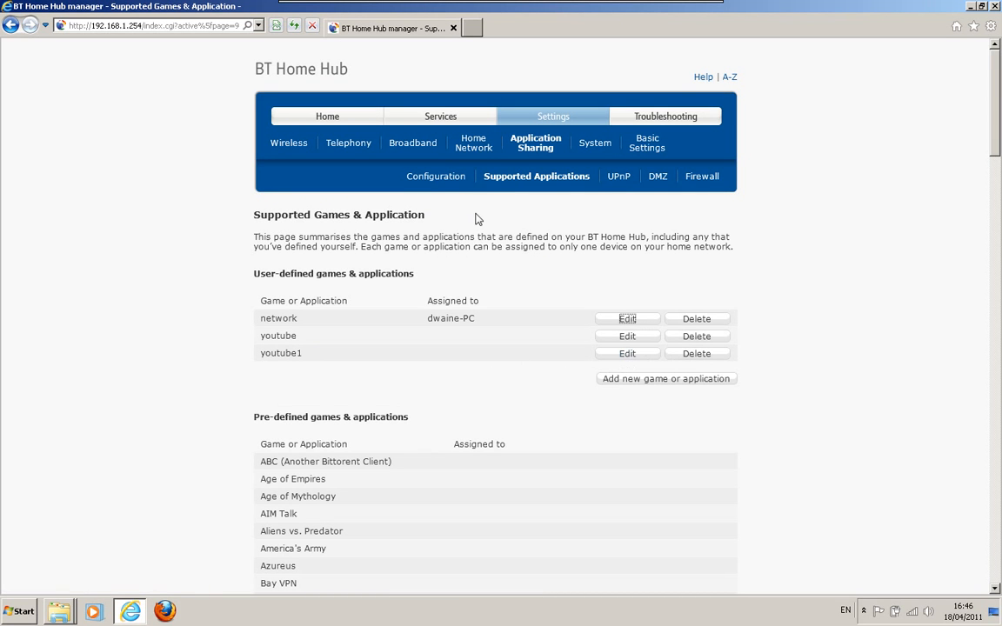
Step: Assign youtube1 to the same PC as the network entry in the Application Sharing configuration and apply the change
left_click(431, 177)
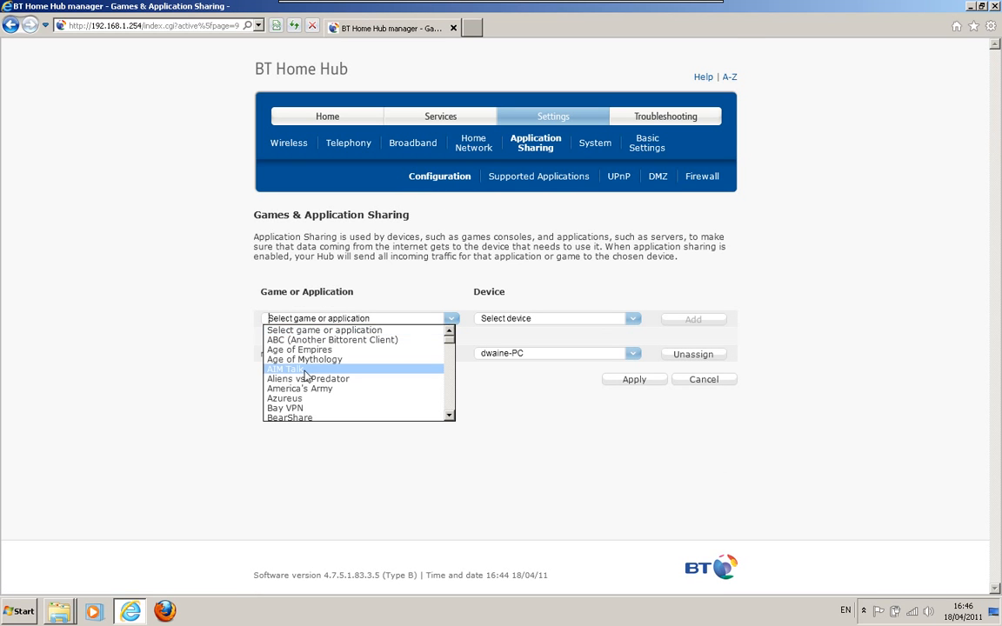
type("youtube")
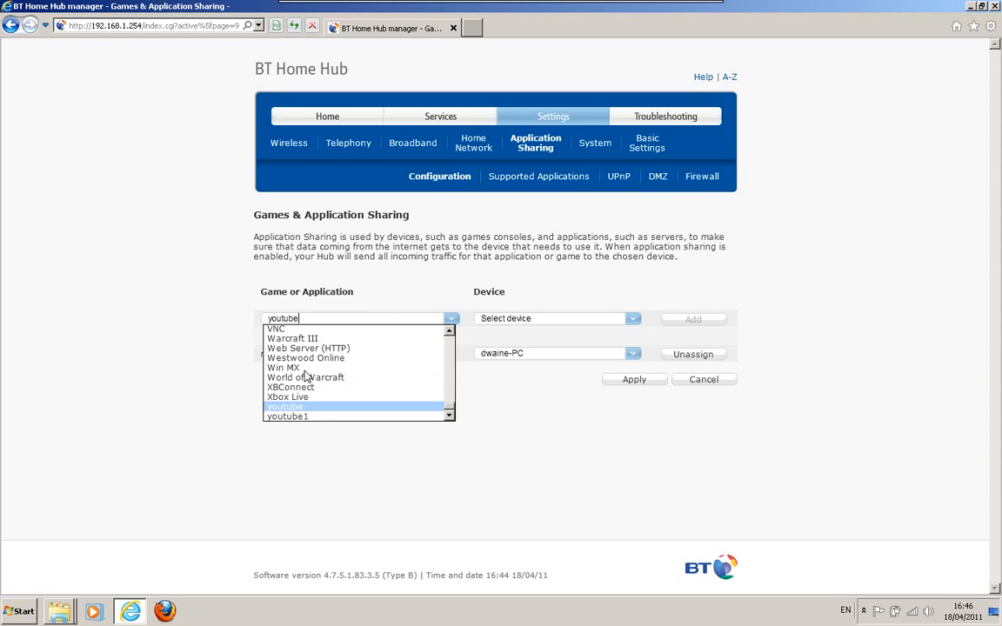
left_click(293, 418)
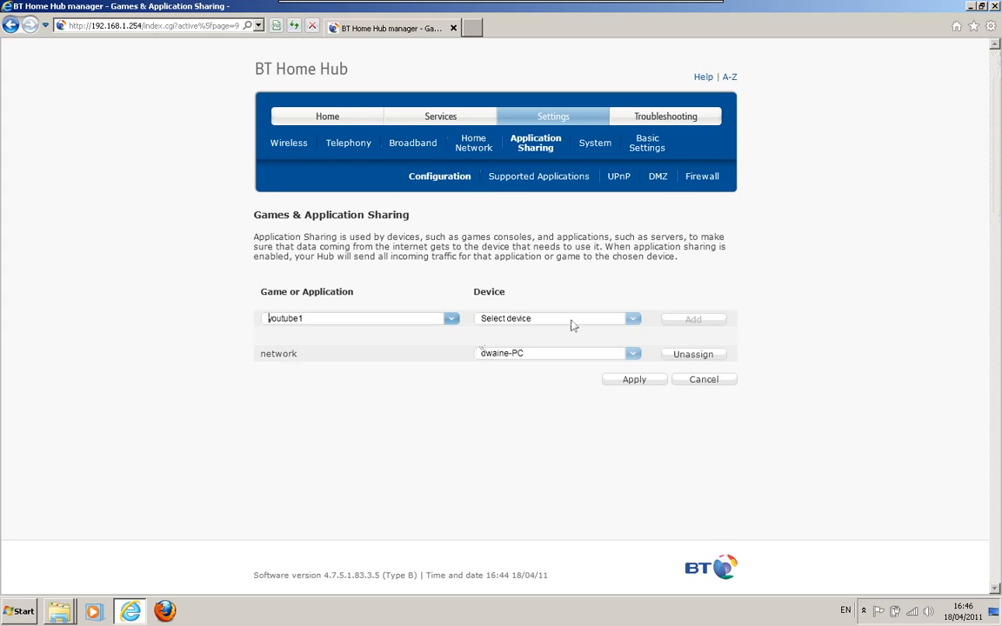
left_click(574, 324)
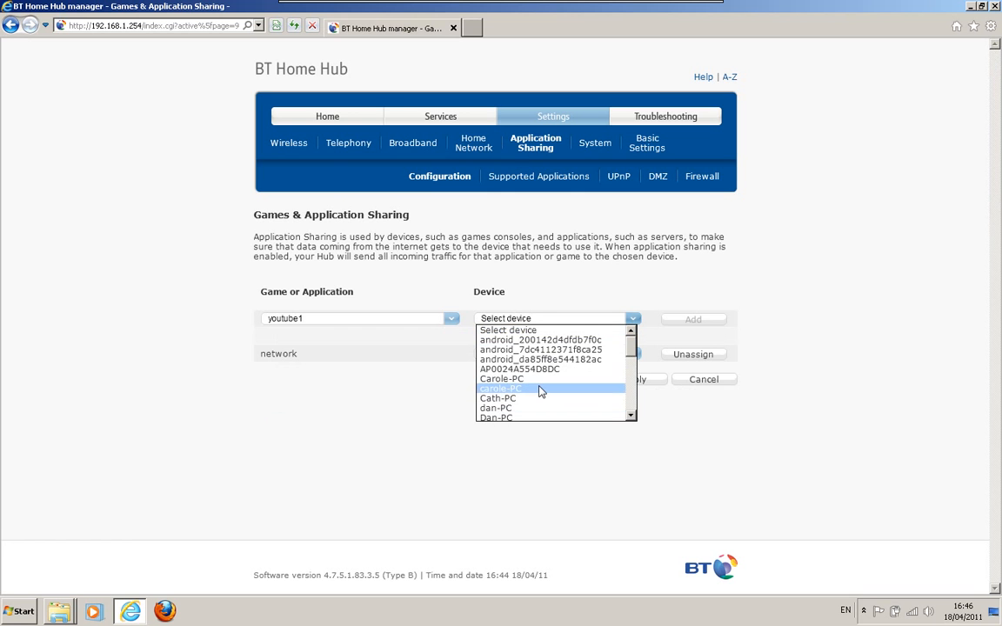
scroll(539, 392, "down", 2)
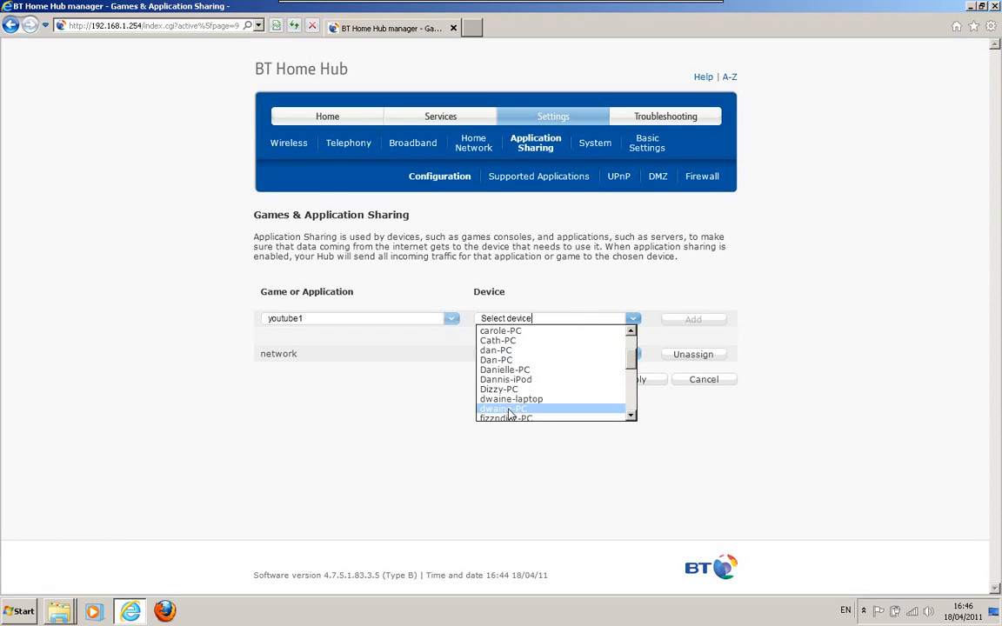
left_click(509, 409)
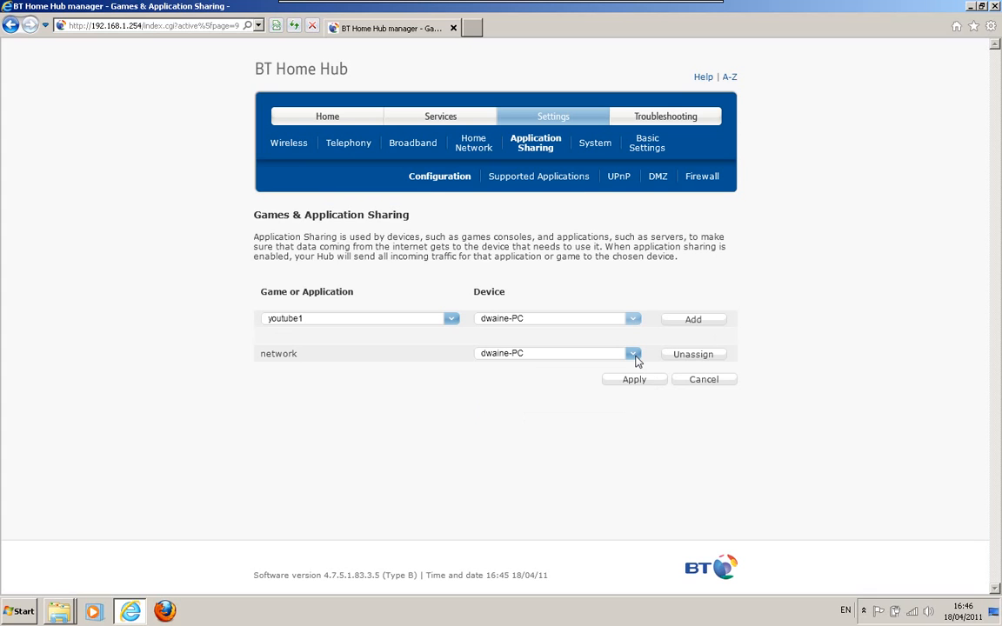
left_click(693, 320)
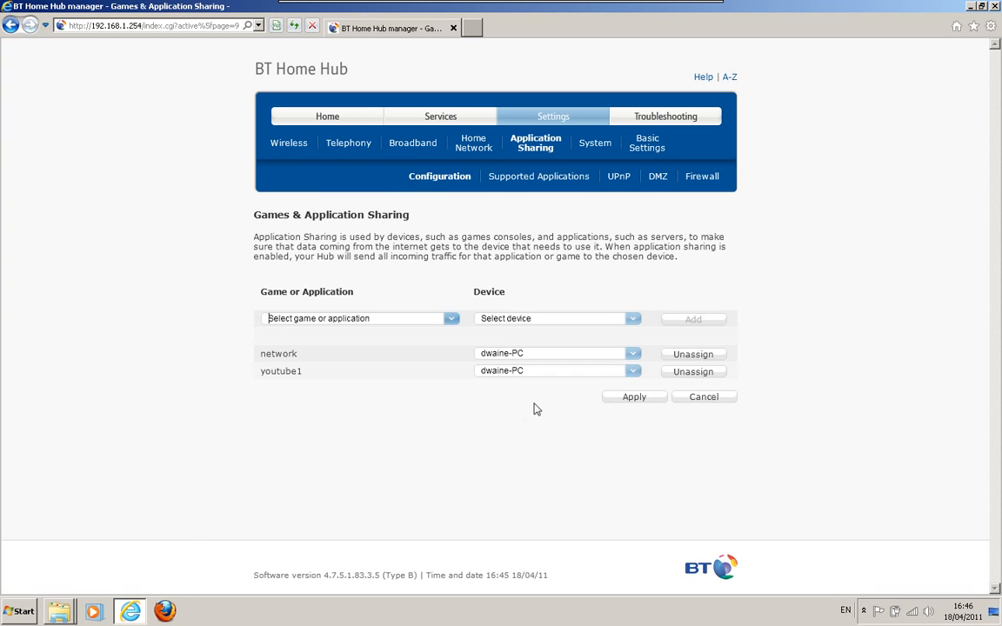
left_click(633, 397)
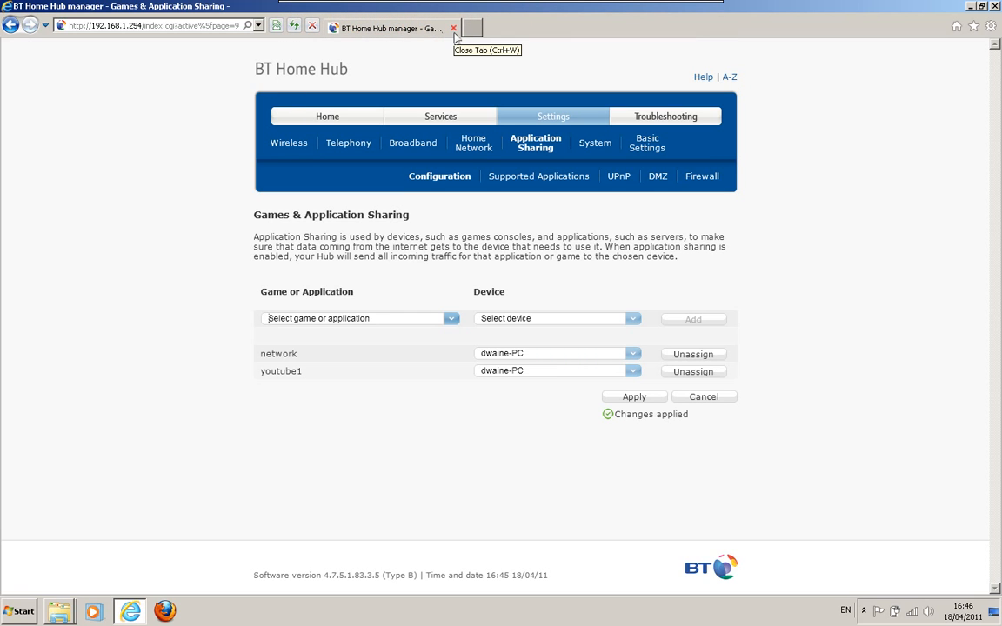
Step: Go to google.com and search for "what is my ip address"
left_click(201, 27)
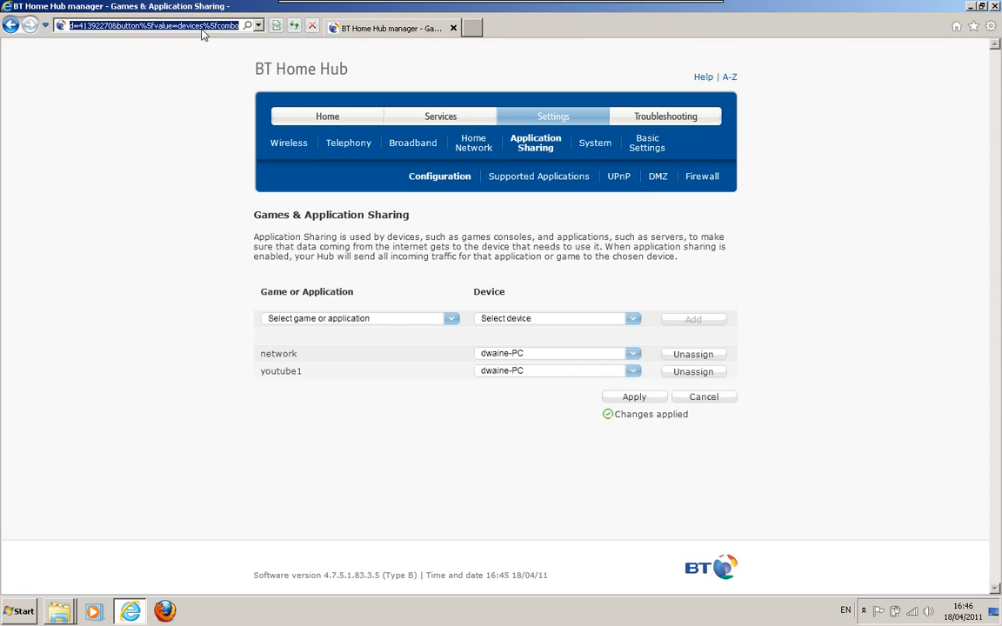
type("go")
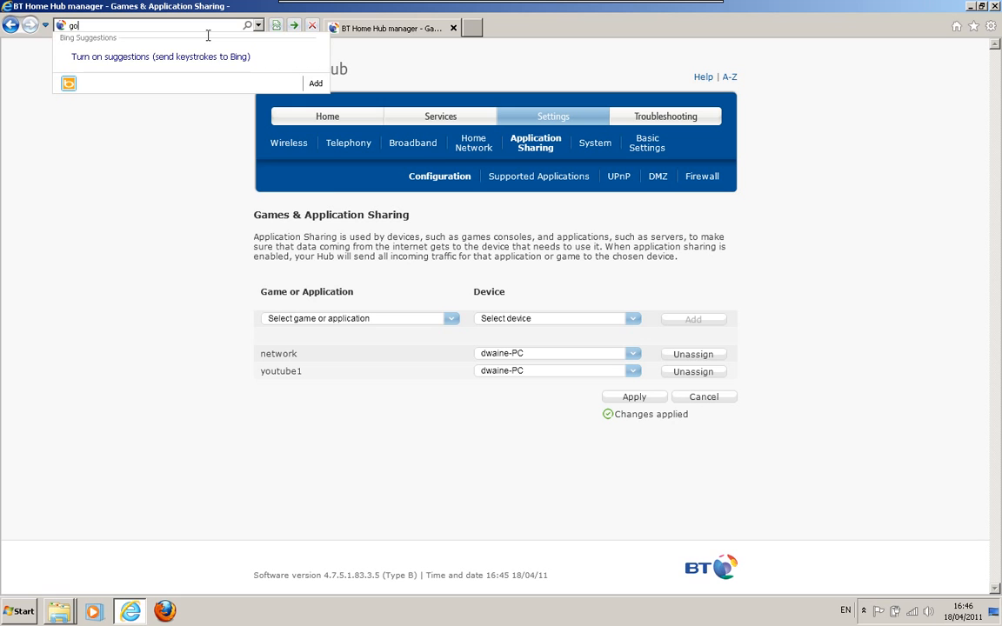
type("ogle.com")
key("Return")
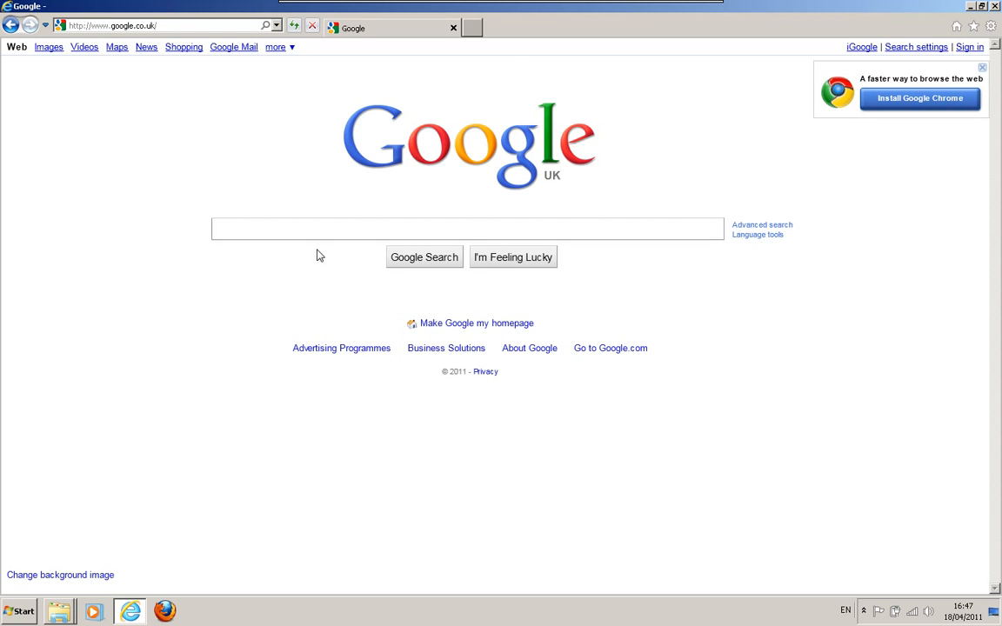
type("what i")
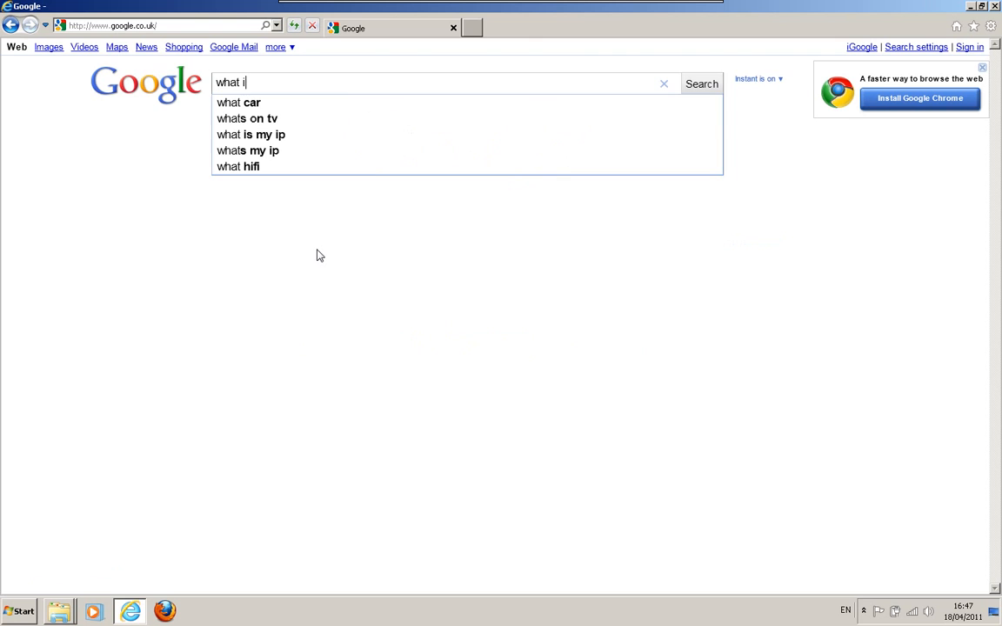
type("s my ip ")
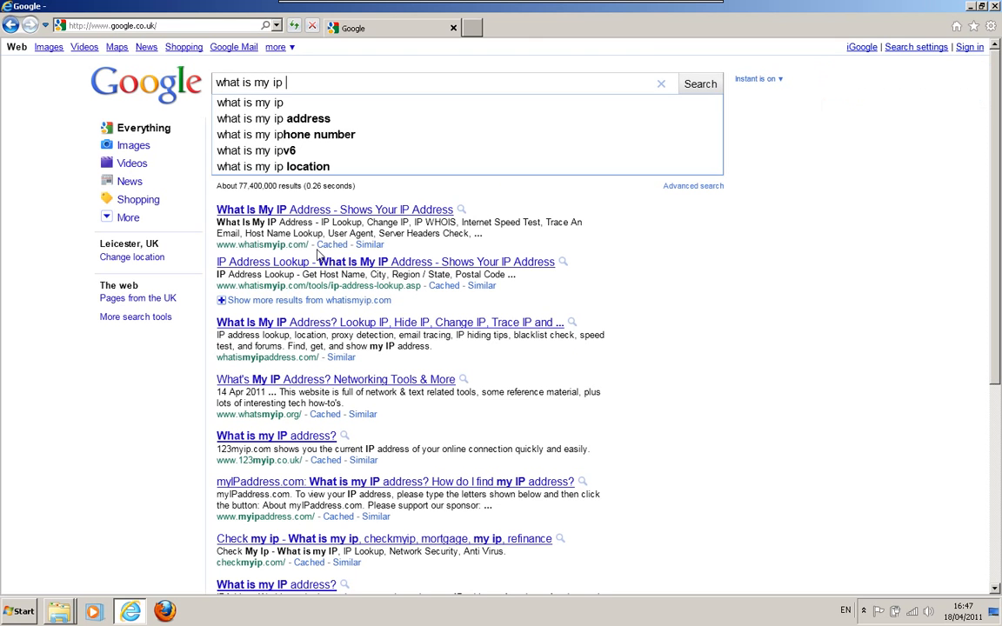
type("addres")
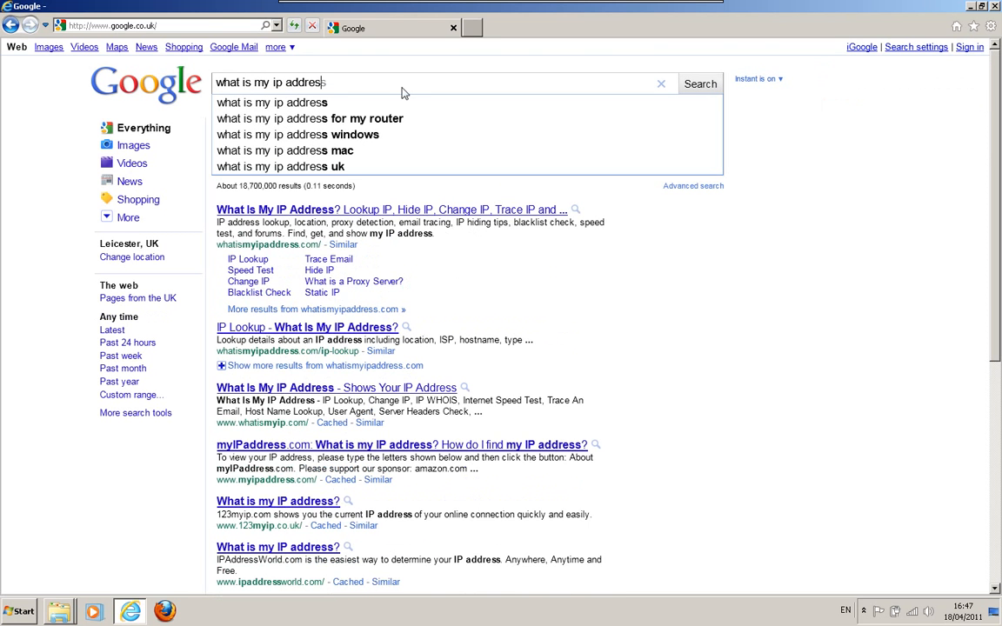
left_click(336, 105)
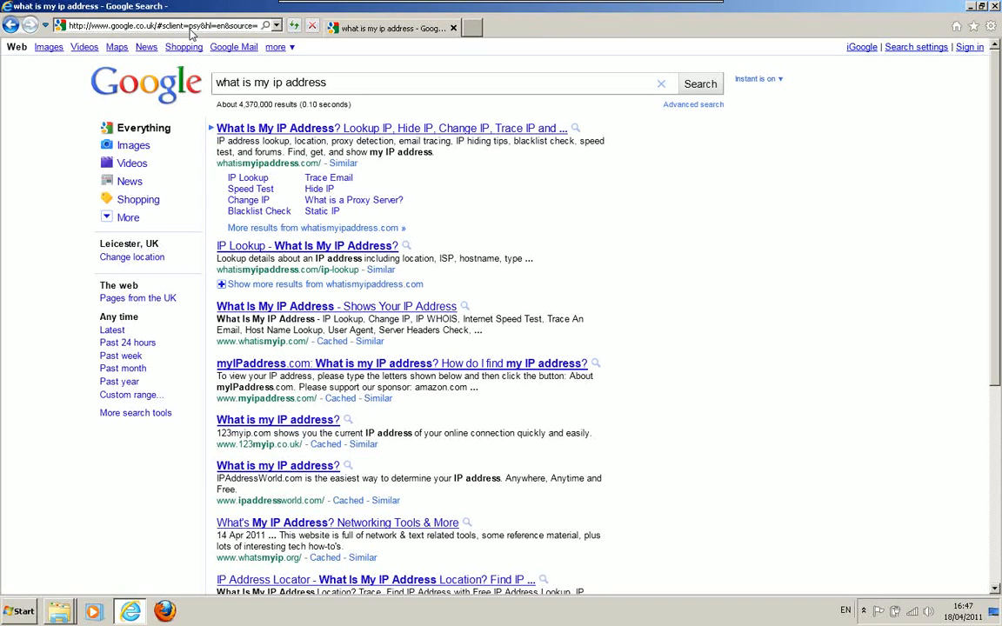
left_click(192, 26)
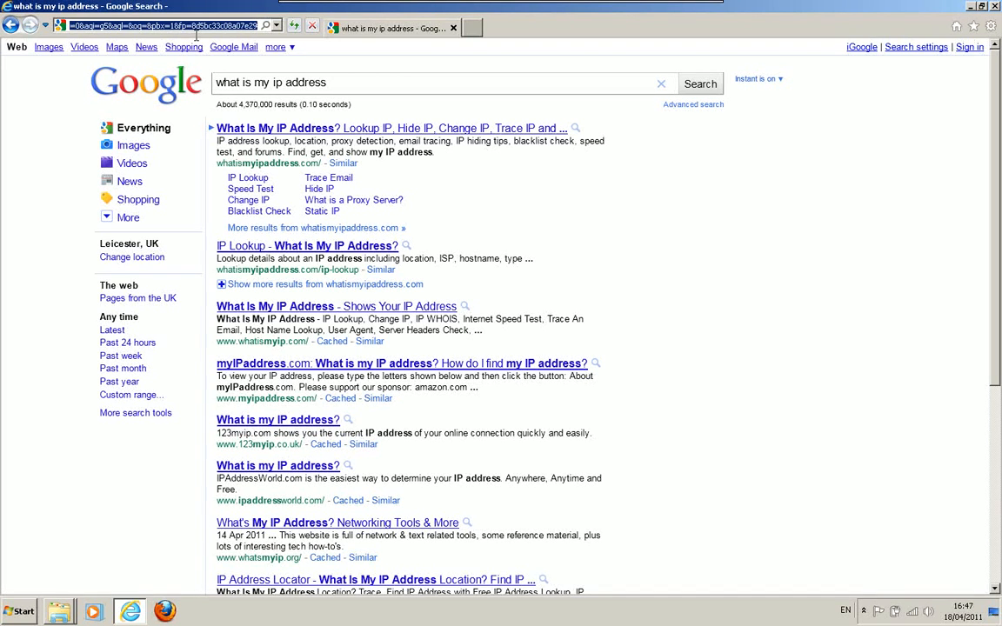
type("192.")
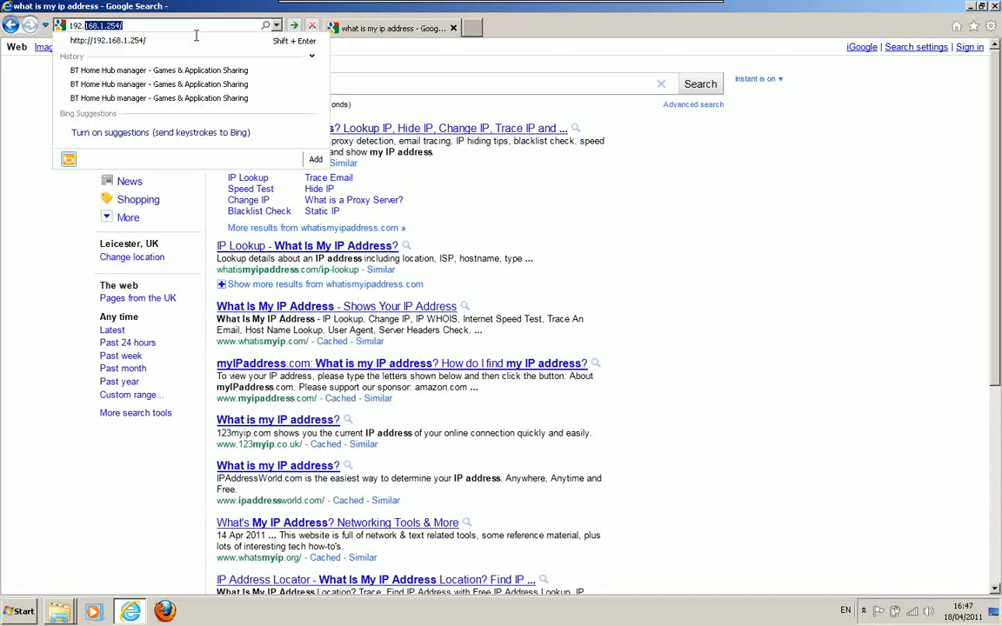
type("168")
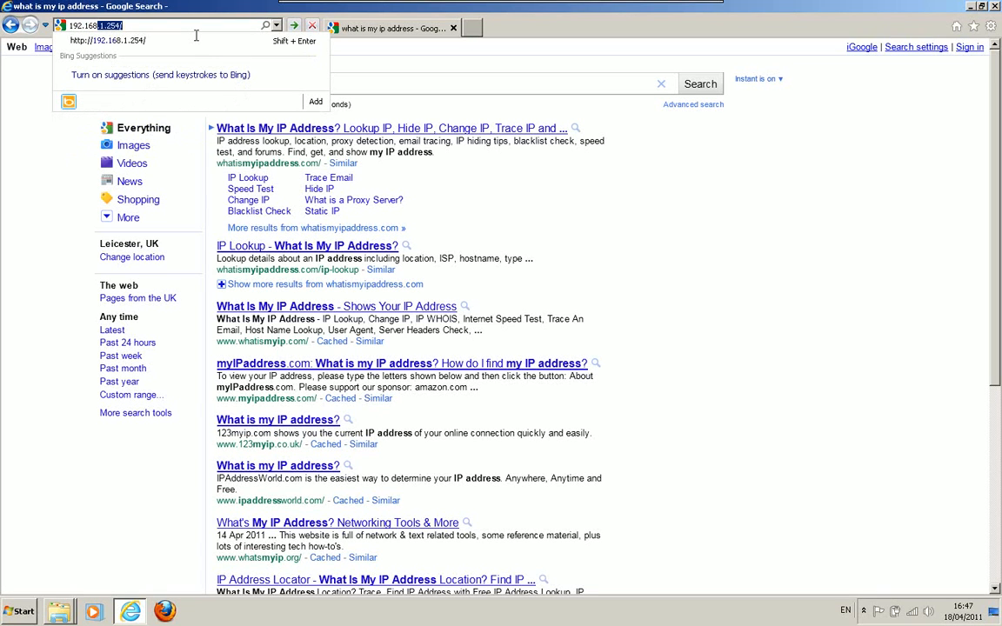
type(".")
key("Down")
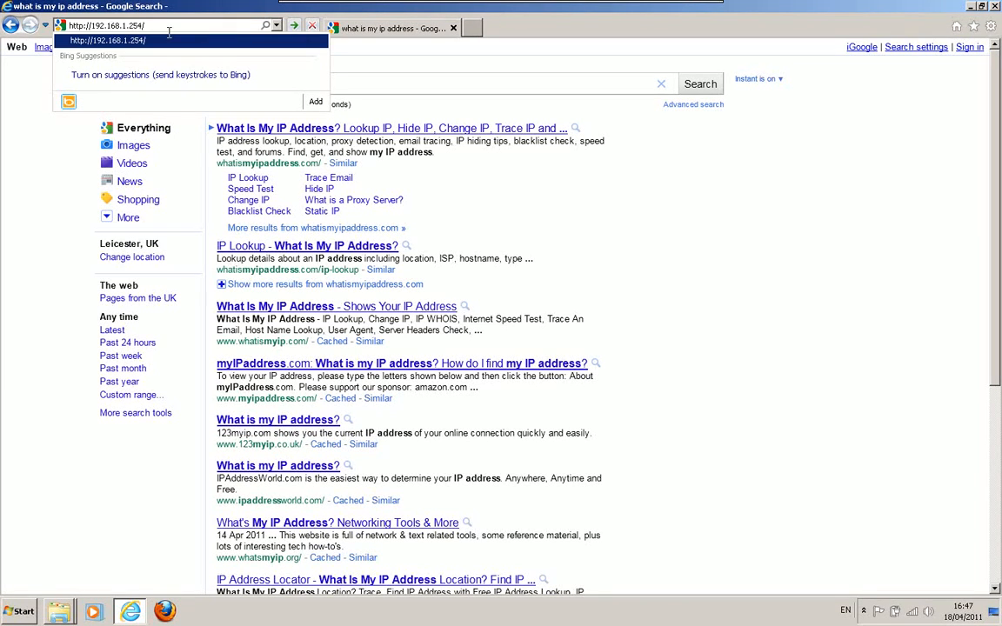
left_click_drag(152, 26, 138, 26)
key("BackSpace")
key("BackSpace")
type("65")
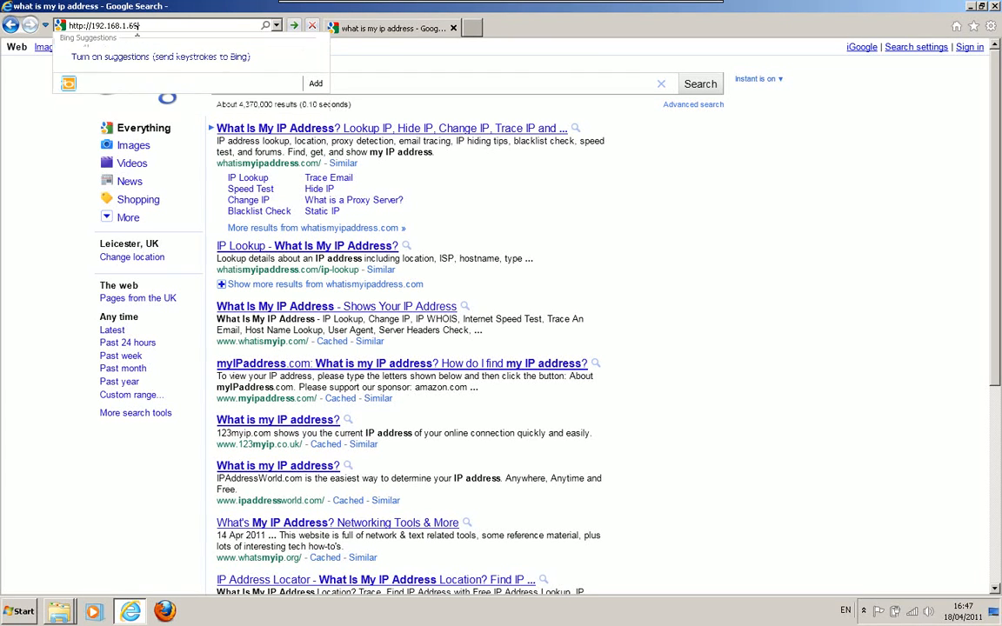
key("BackSpace")
type("9/")
type("80")
key("Return")
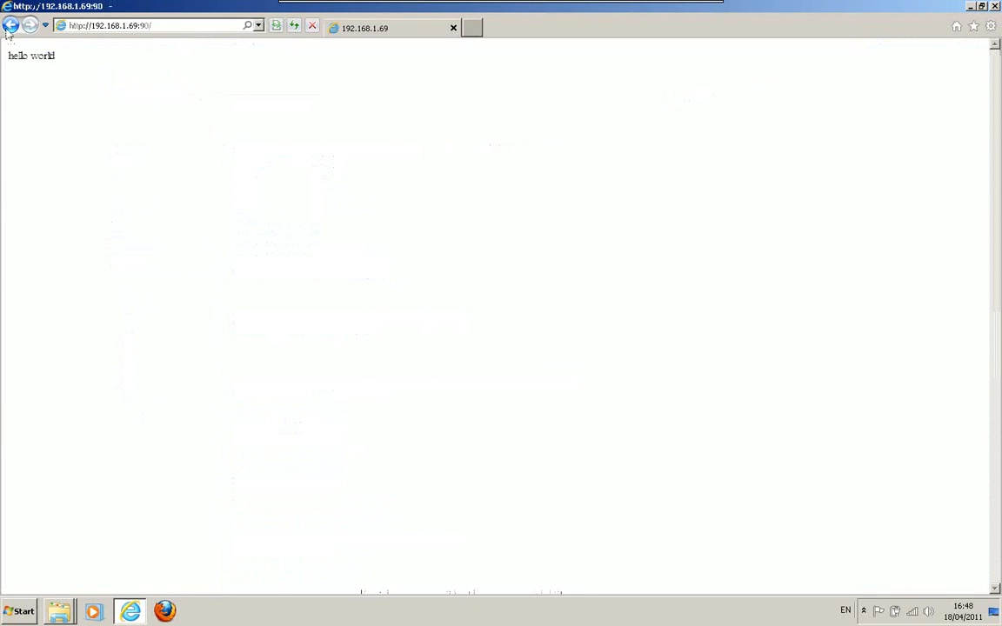
left_click_drag(55, 58, 8, 55)
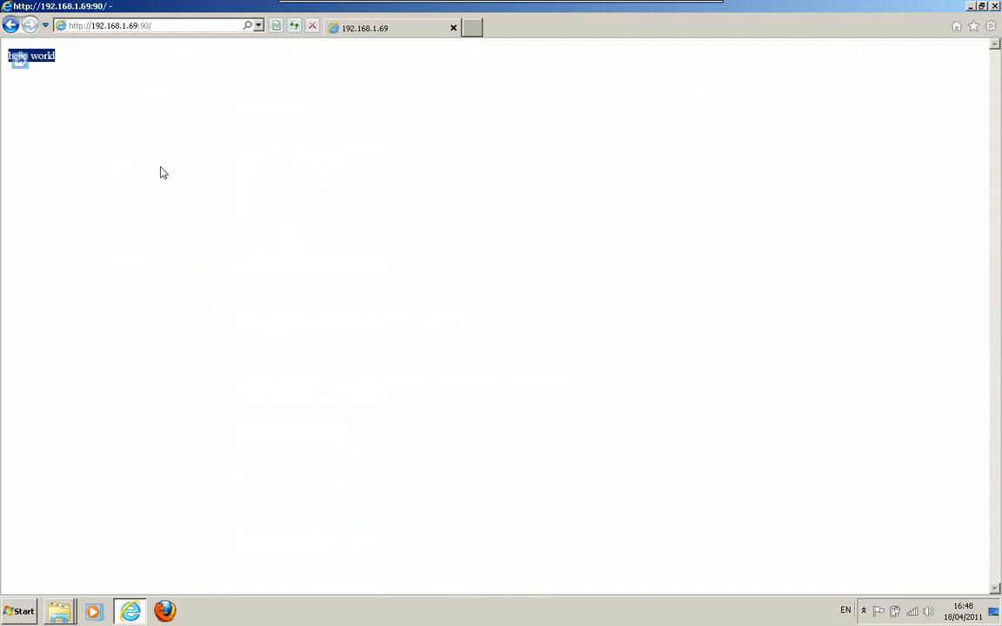
left_click(169, 31)
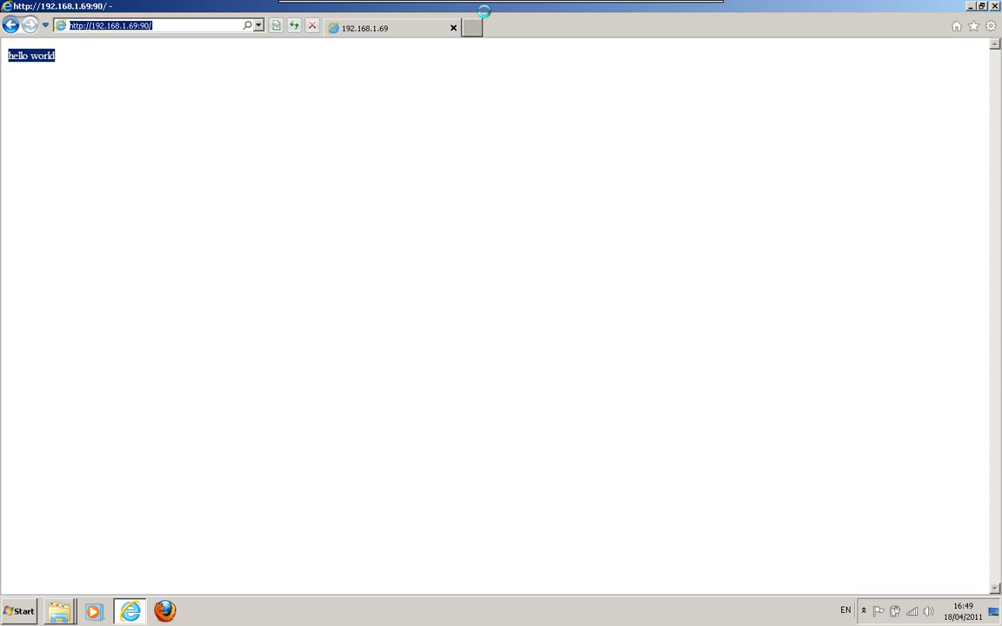
mouse_move(483, 11)
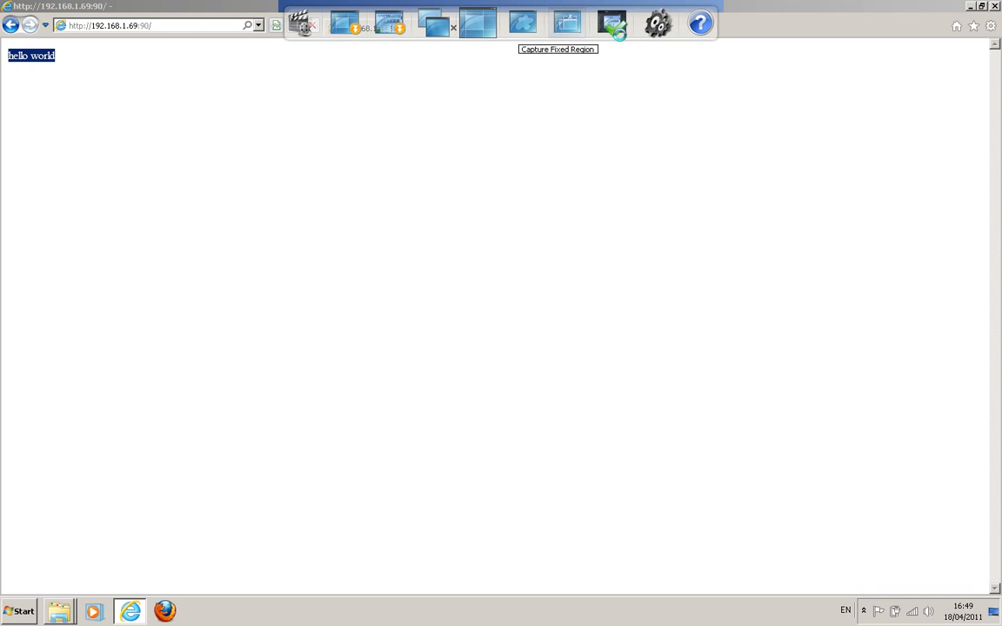